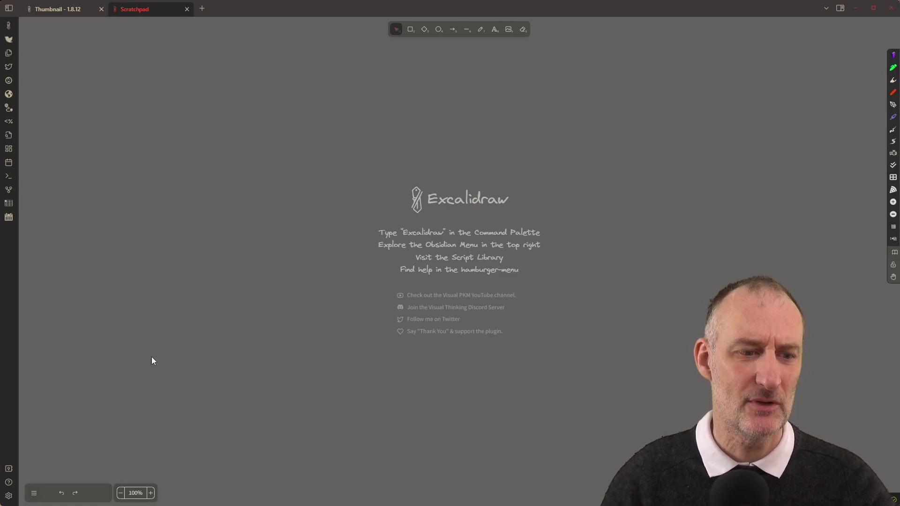
Step: Examine the number of custom pens option in the Excalidraw plugin settings
click(9, 496)
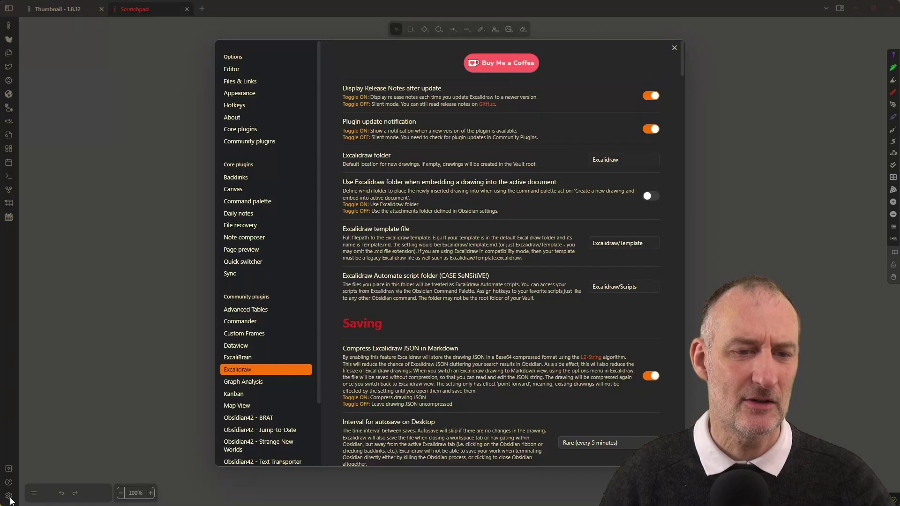
scroll(464, 174, down, 15)
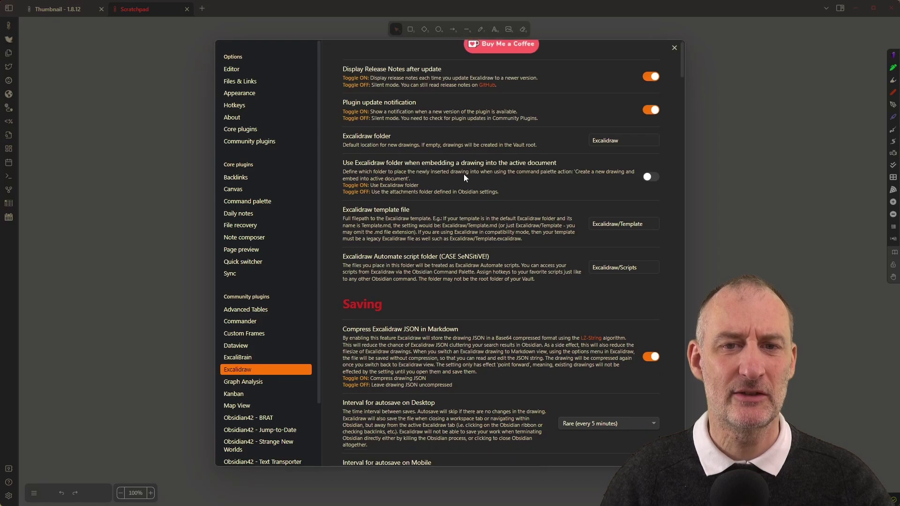
scroll(466, 181, down, 15)
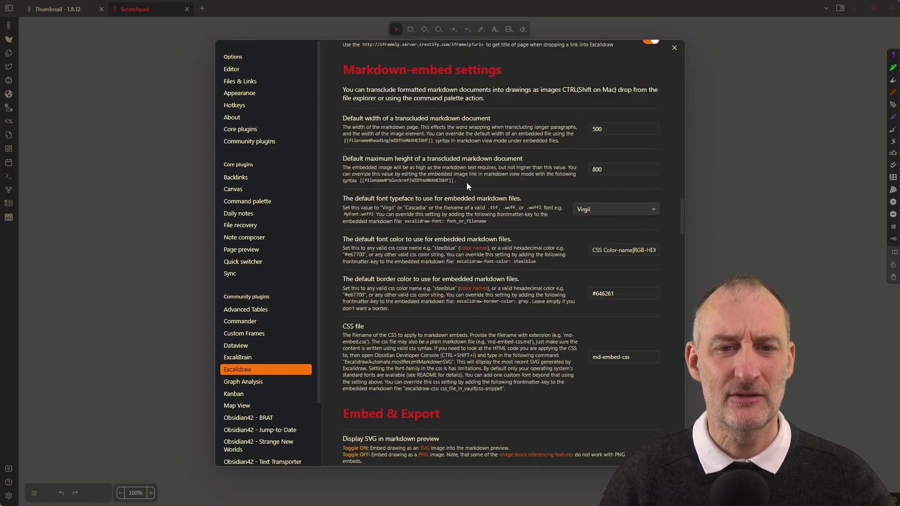
scroll(467, 190, down, 5)
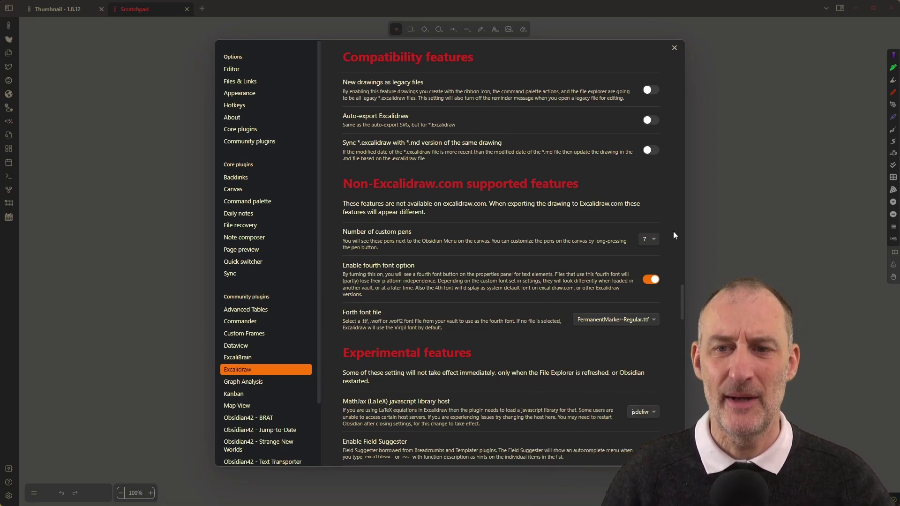
click(654, 243)
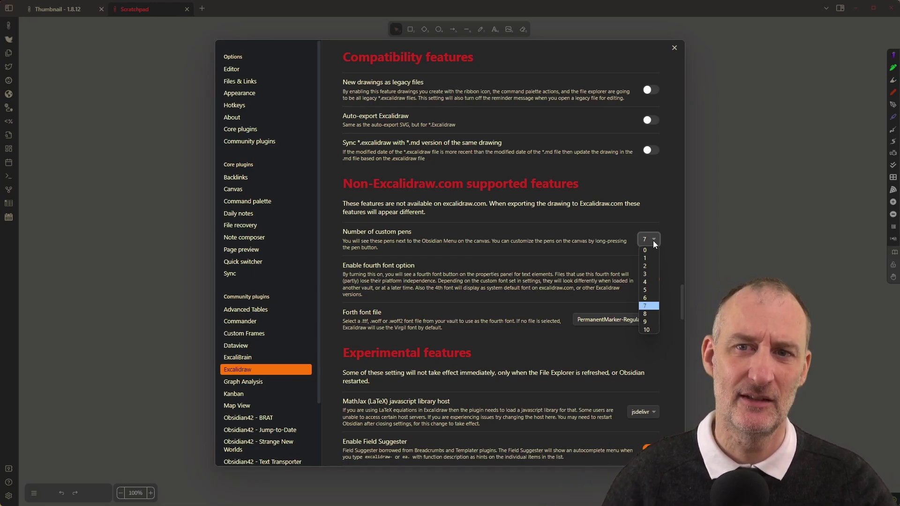
click(663, 217)
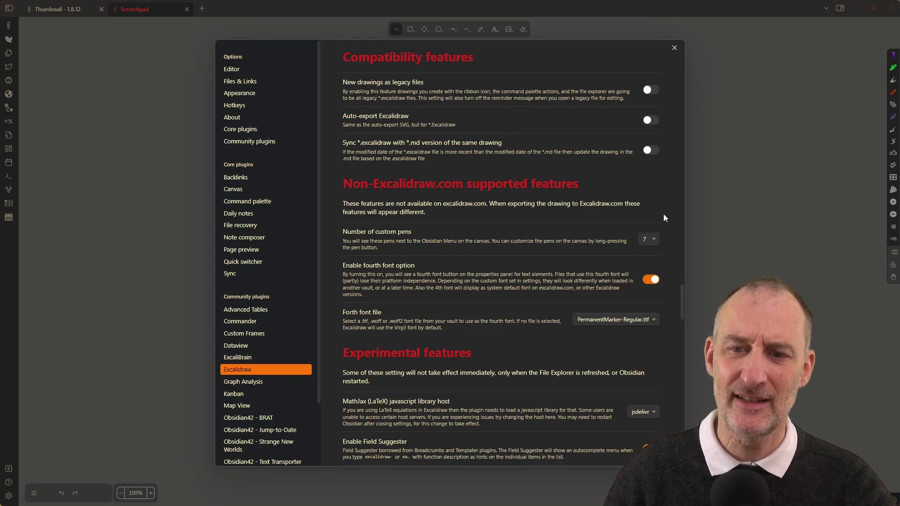
click(675, 50)
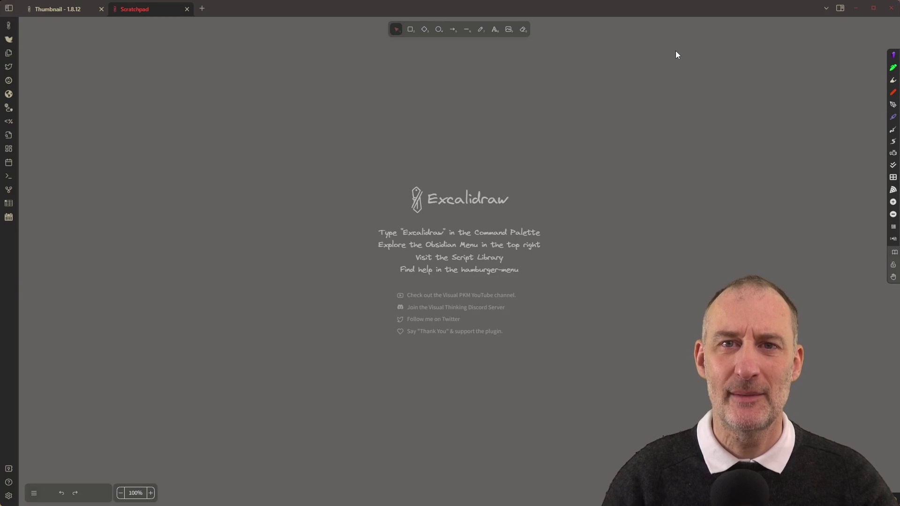
Step: Add the text "This is my central idea" at the canvas centre and surround it with a filled orange highlighter shape
click(495, 29)
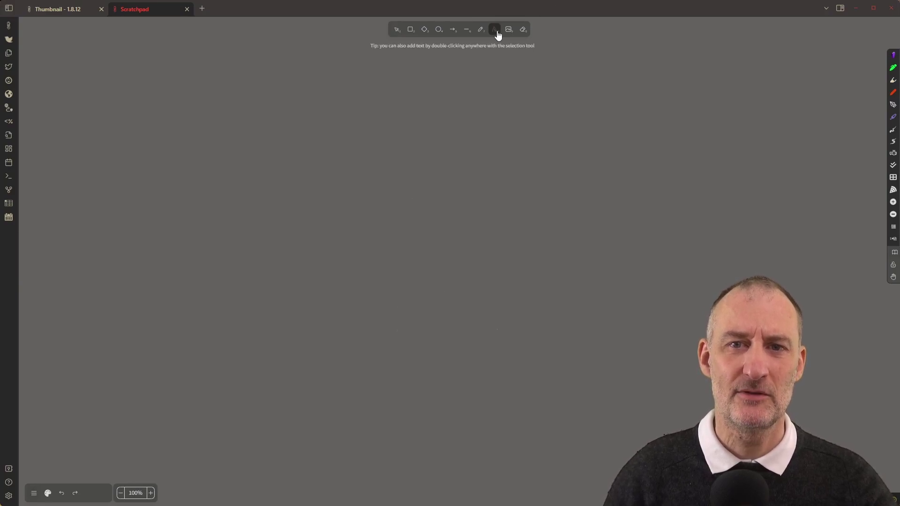
click(381, 223)
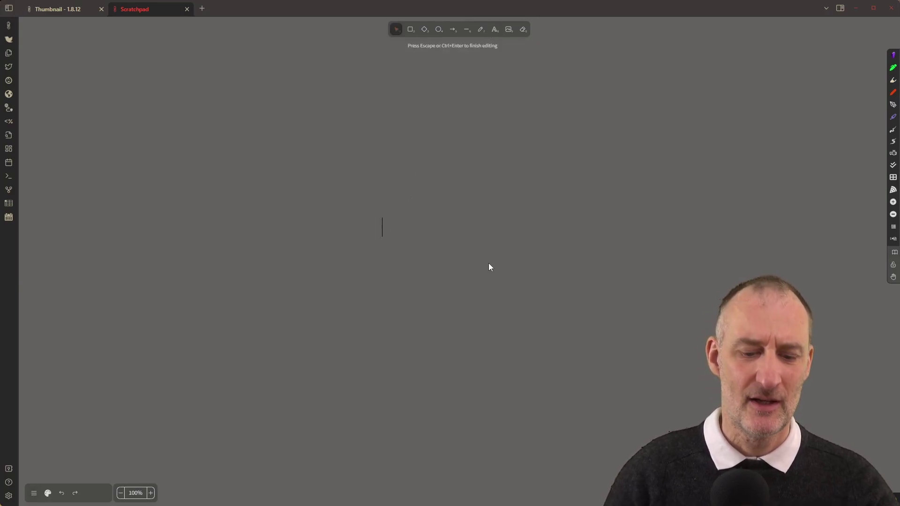
text(This is my c)
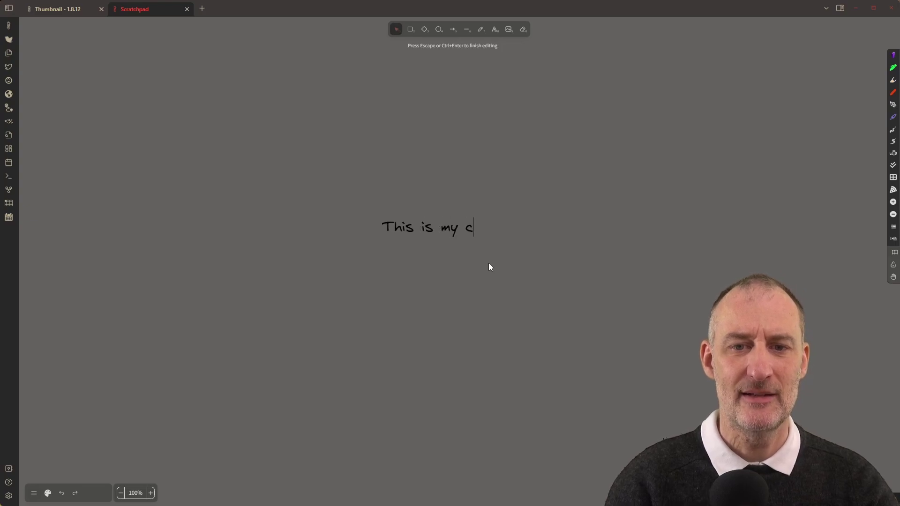
text(entral idea)
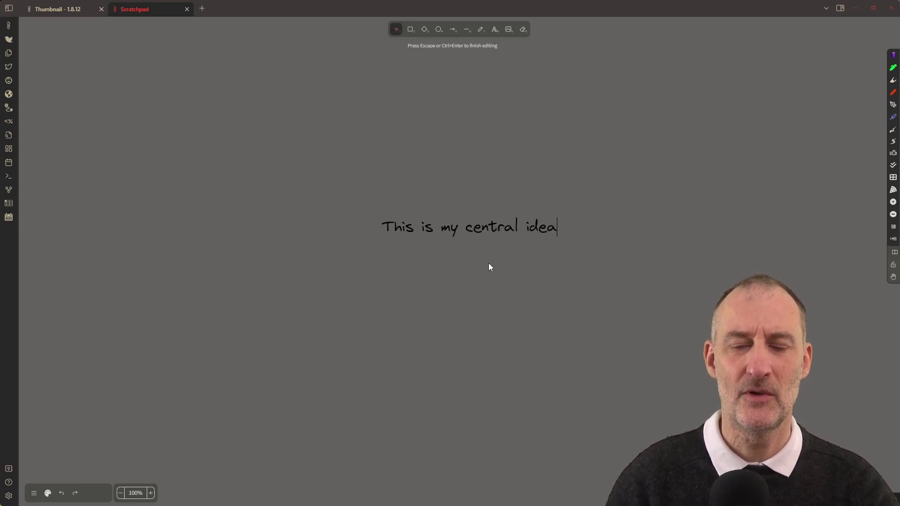
key(Escape)
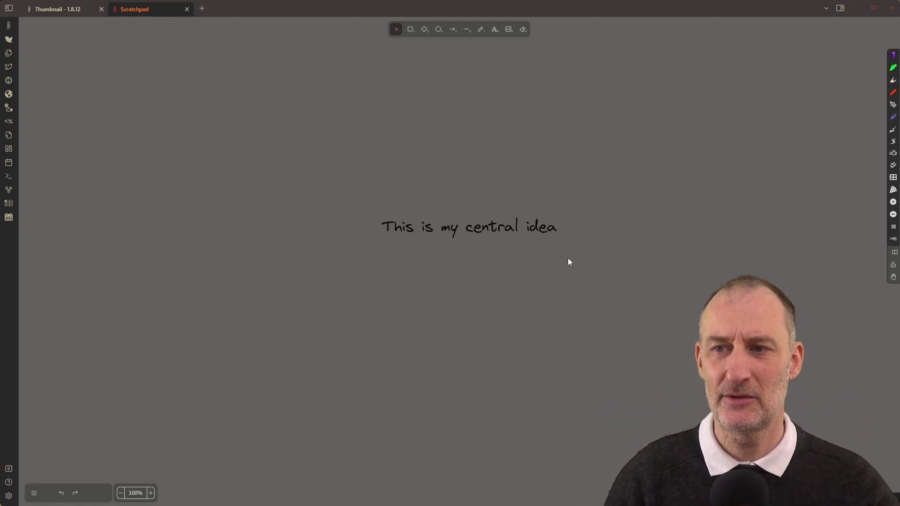
click(893, 81)
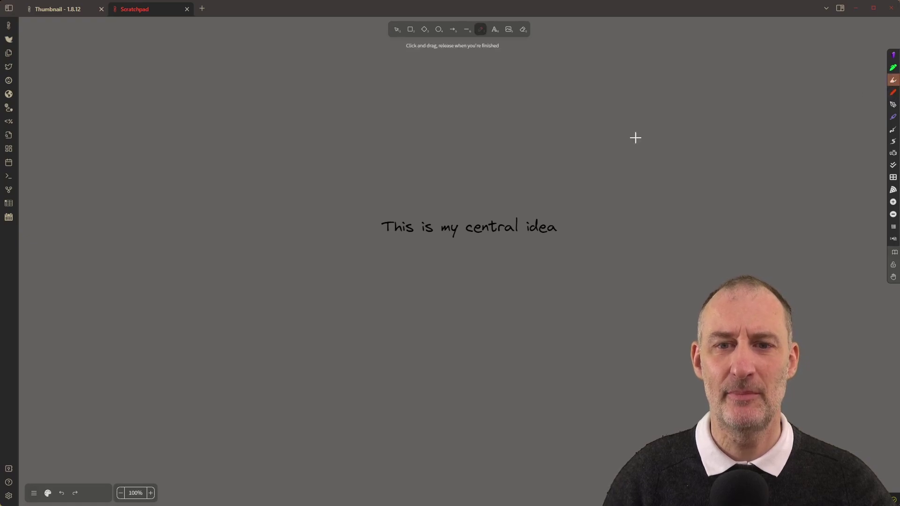
mouse_move(389, 208)
mouse_down()
mouse_move(361, 218)
mouse_move(396, 251)
mouse_move(561, 247)
mouse_move(574, 220)
mouse_move(538, 209)
mouse_move(384, 214)
mouse_up()
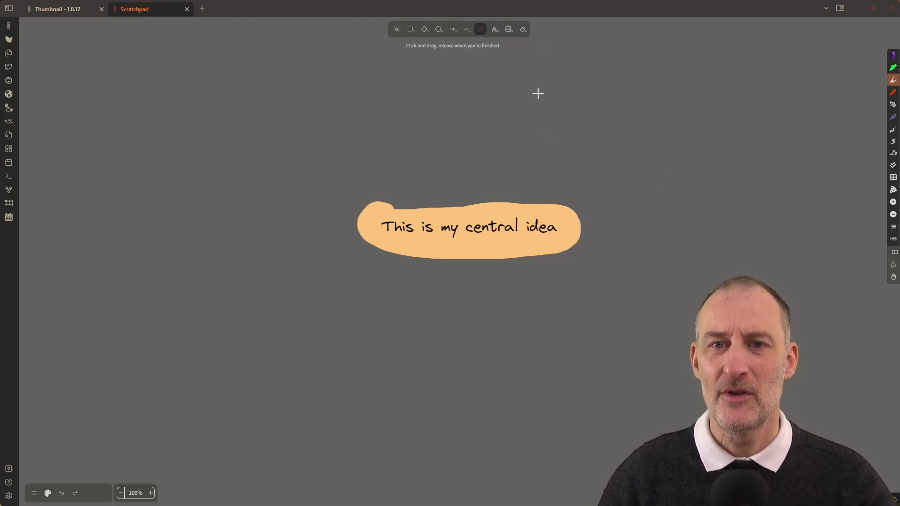
Step: Draw two tapered light grey branches from the right end of the central idea, one curving up and one curving down
click(892, 131)
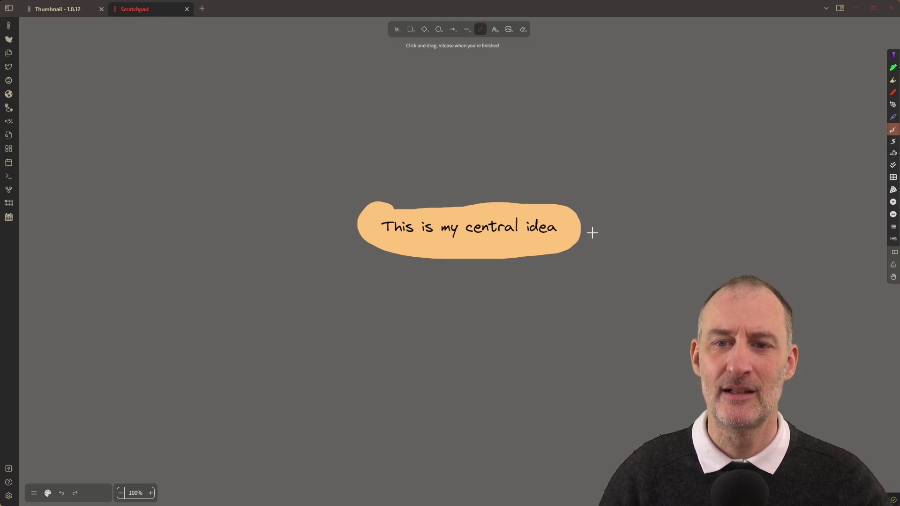
drag(580, 228, 602, 210)
drag(607, 135, 634, 118)
mouse_move(577, 229)
mouse_down()
mouse_move(596, 229)
mouse_move(621, 326)
mouse_move(641, 333)
mouse_up()
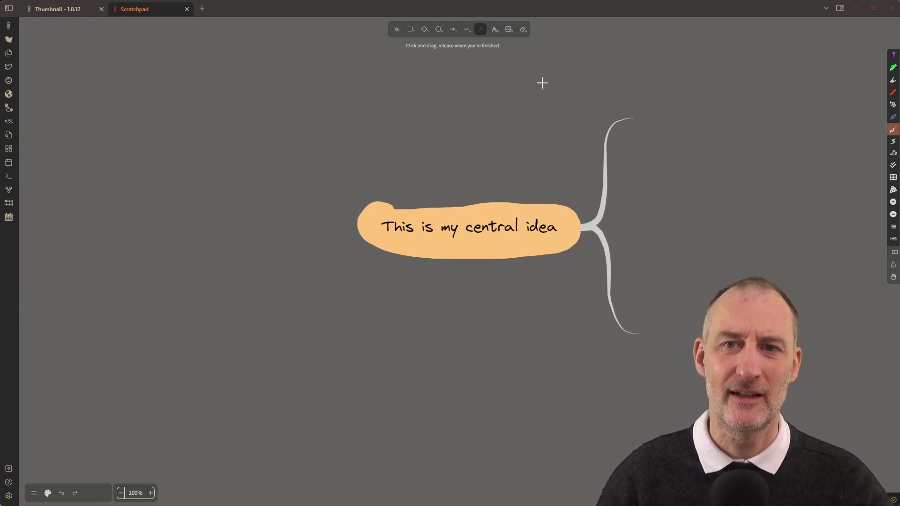
Step: Label the upper branch end "Idea 1" and the lower branch end "Idea 2"
click(494, 30)
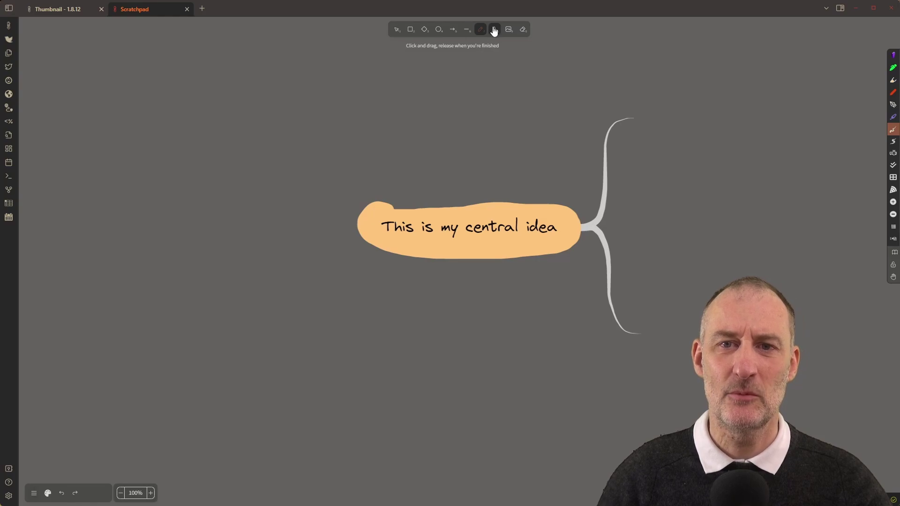
click(640, 120)
text(Idea 1)
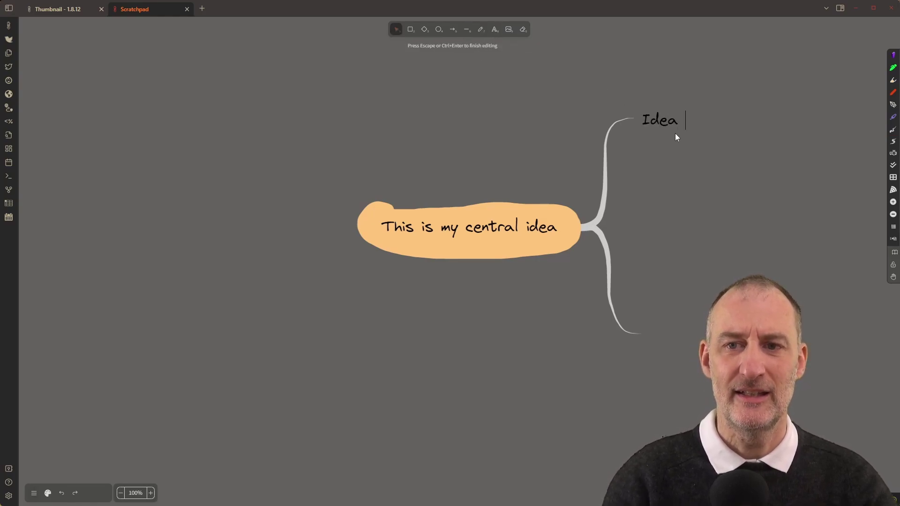
double_click(648, 331)
text(Idea 2)
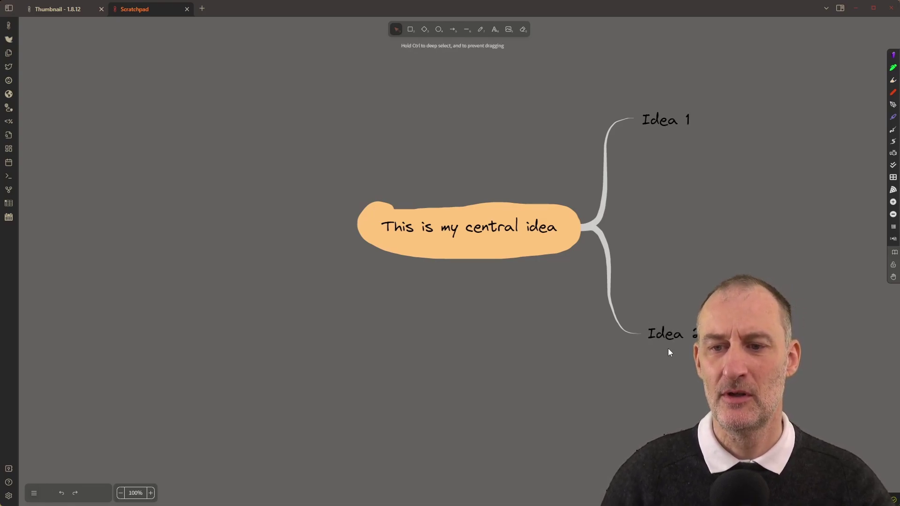
key(Escape)
Step: Paint an orange highlight behind the "Idea 1" label with the highlighter pen
click(892, 79)
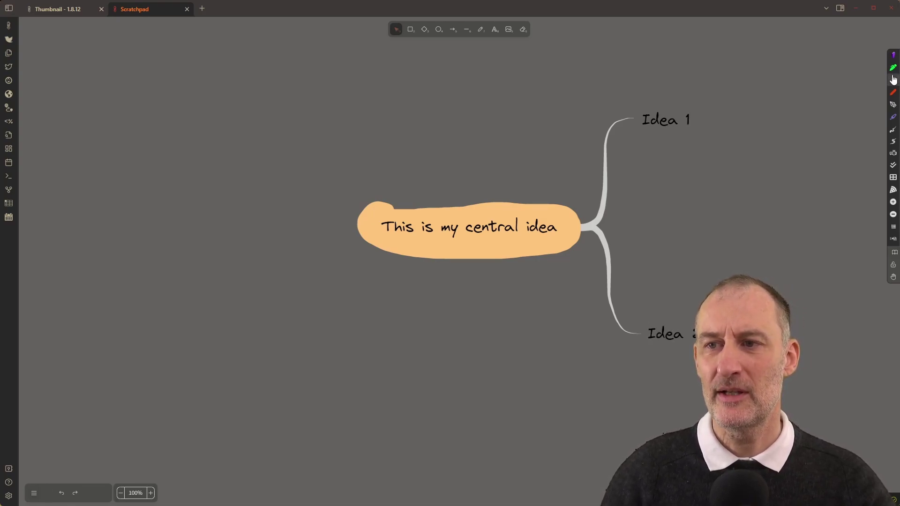
mouse_move(643, 117)
mouse_down()
mouse_move(694, 115)
mouse_move(642, 117)
mouse_move(687, 120)
mouse_move(641, 124)
mouse_move(688, 125)
mouse_up()
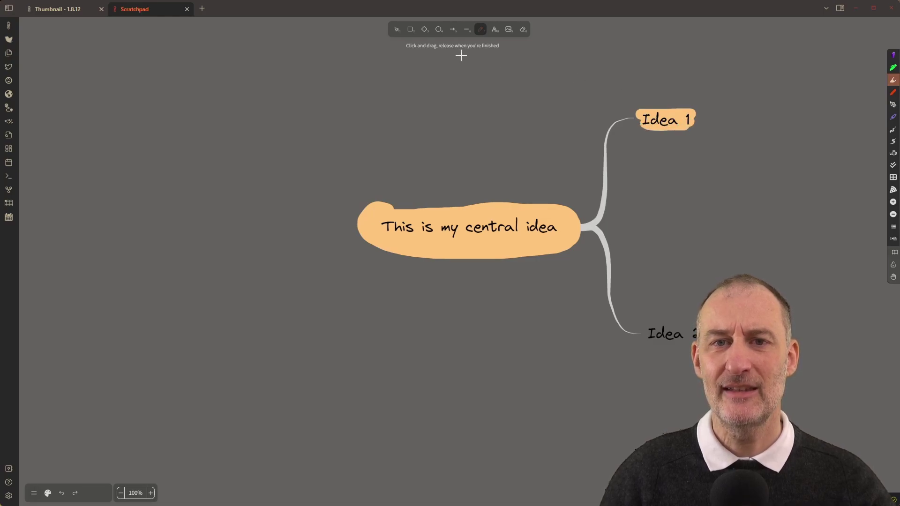
Step: Show the element style properties and move the "Idea 1" text just below its orange highlight
click(397, 30)
click(677, 109)
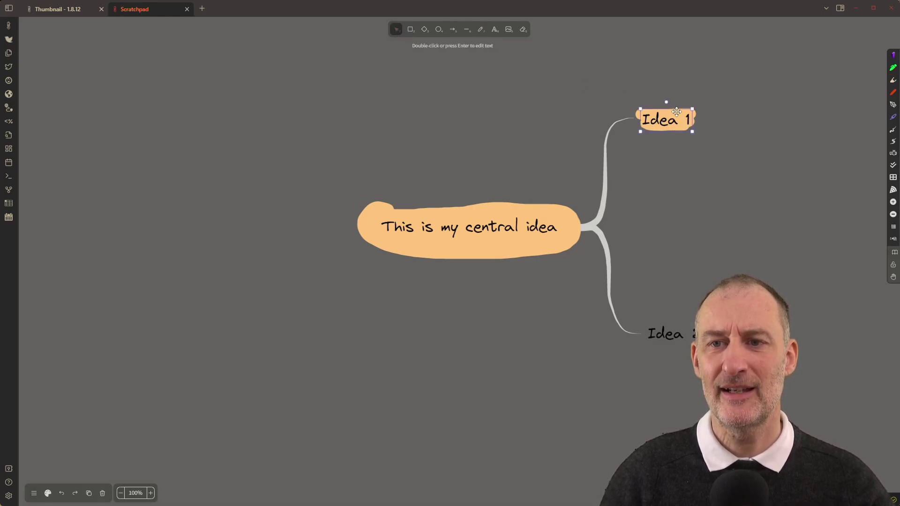
click(46, 493)
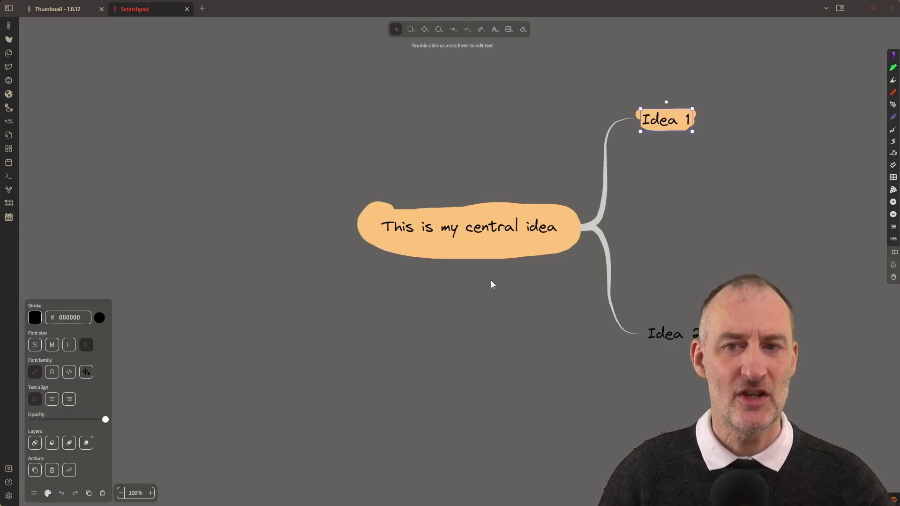
click(638, 115)
click(635, 113)
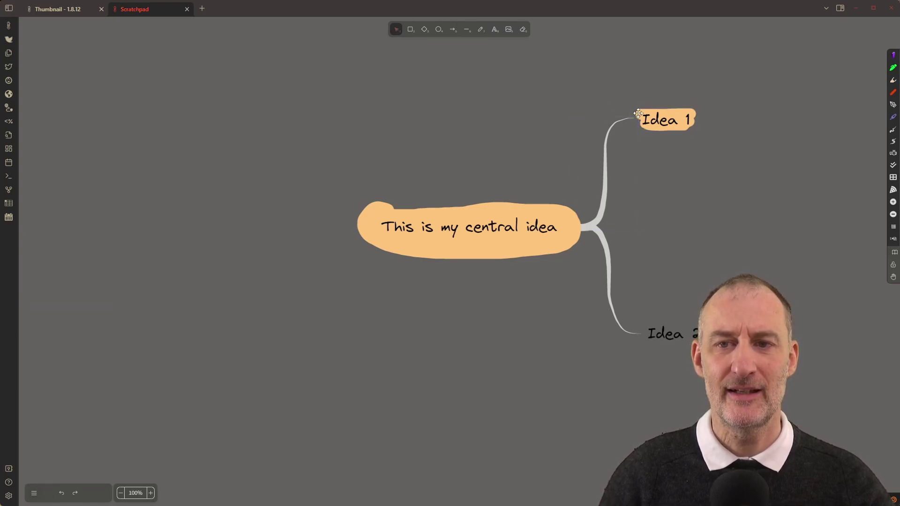
click(638, 111)
click(634, 113)
click(640, 111)
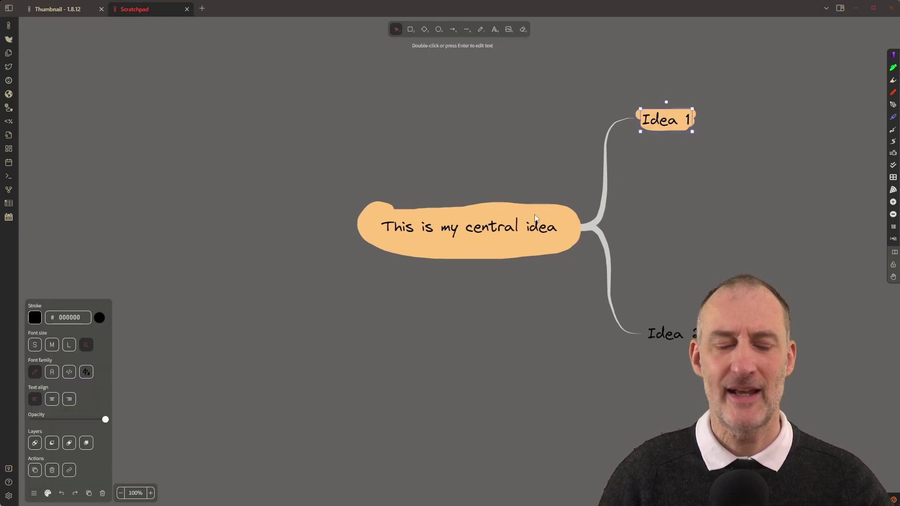
drag(674, 124, 679, 153)
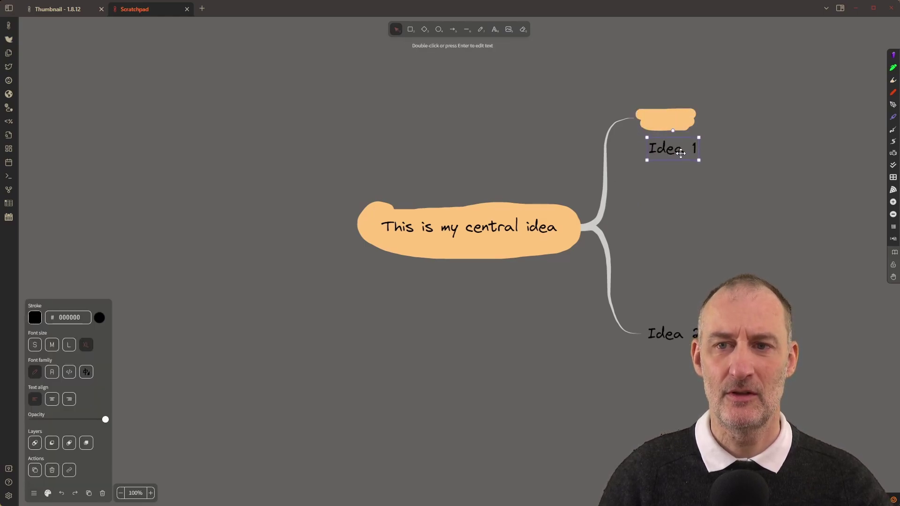
Step: Change both the background and stroke colour of the small highlight above "Idea 1" to light teal
click(666, 117)
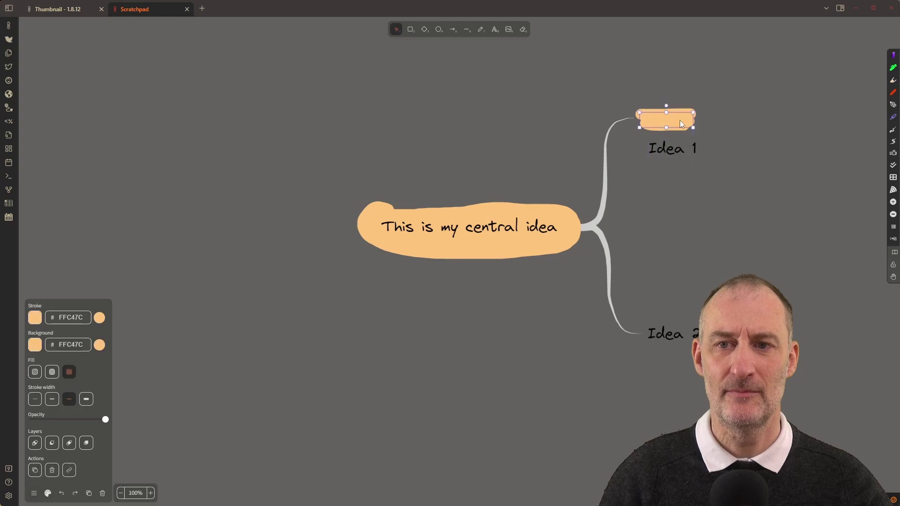
click(34, 346)
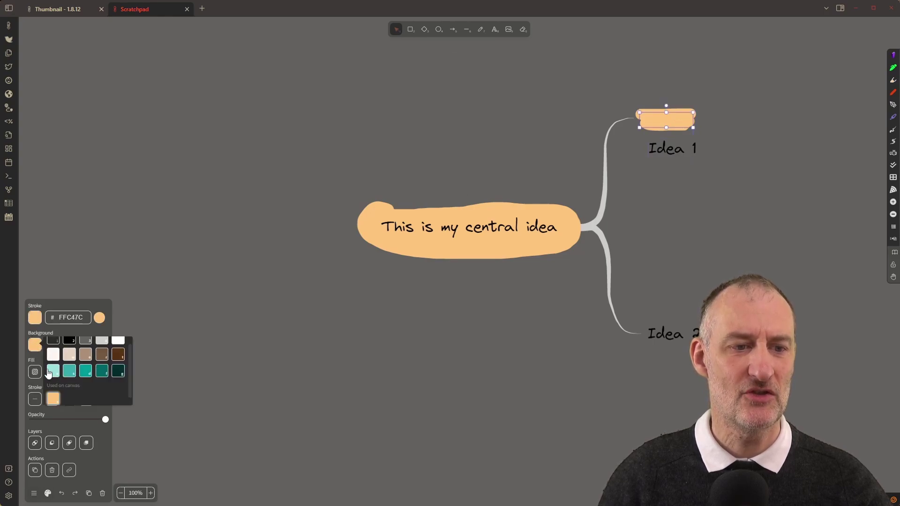
click(53, 371)
click(35, 318)
click(53, 343)
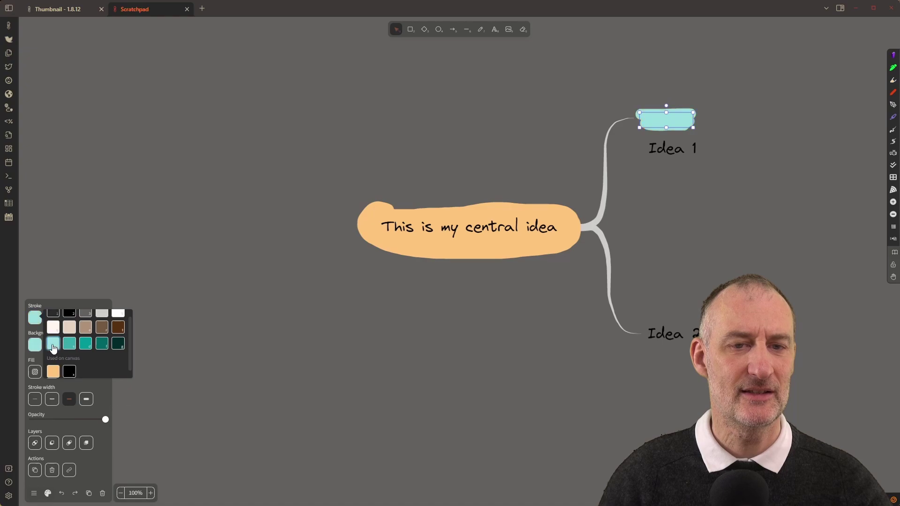
Step: Move the "Idea 1" text back onto its teal highlight and deselect it
click(631, 258)
drag(669, 148, 663, 119)
click(680, 178)
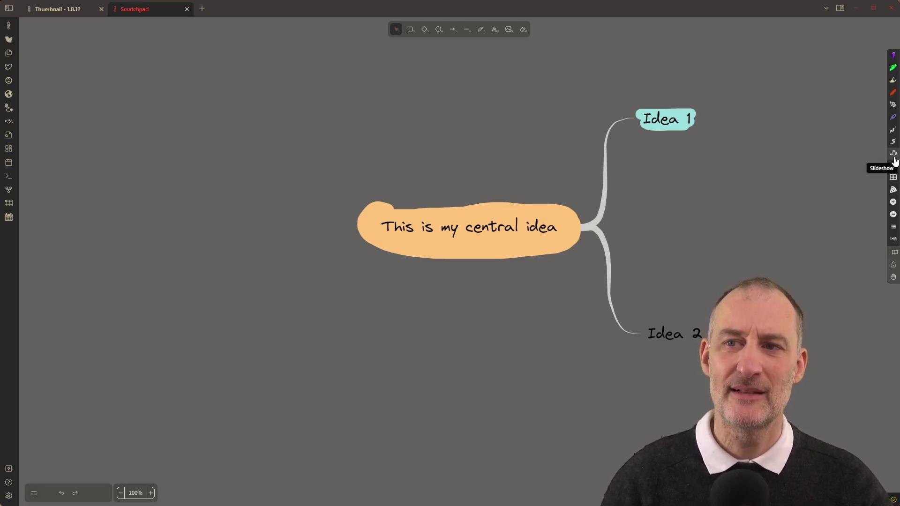
Step: Draw a thick green wavy line above the central idea and a thin red finetip squiggle beneath that line
click(893, 69)
mouse_move(395, 139)
mouse_down()
mouse_move(485, 94)
mouse_move(727, 76)
mouse_up()
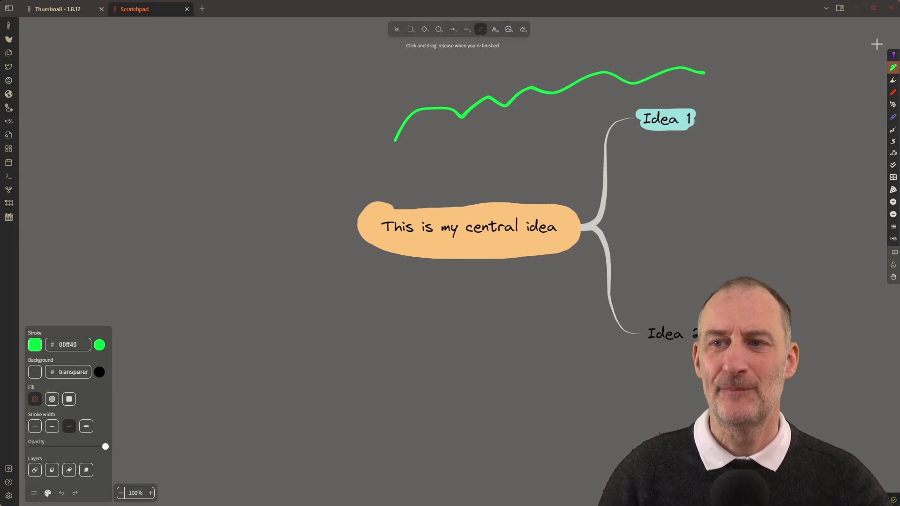
click(893, 69)
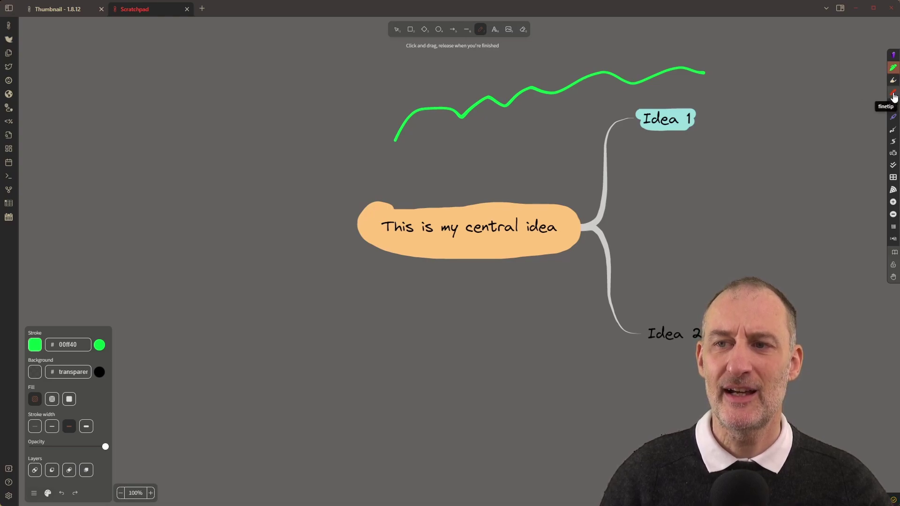
click(893, 93)
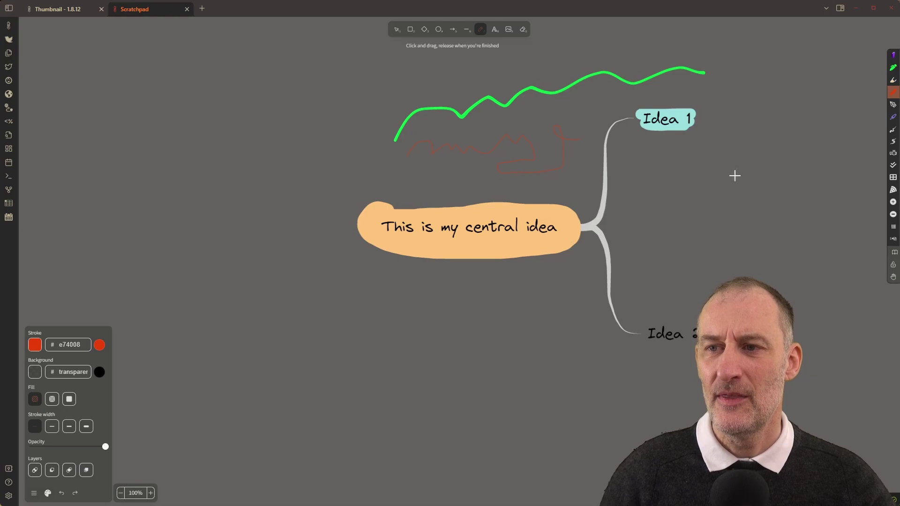
Step: Draw a long black variable-width pen stroke across the mind map above the central idea, plus a short curved one at its right
click(893, 104)
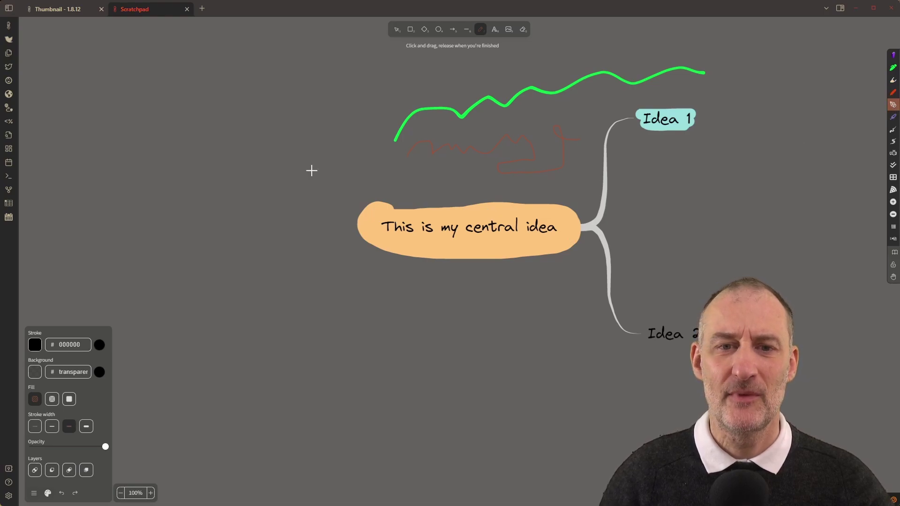
mouse_move(260, 197)
mouse_down()
mouse_move(316, 151)
mouse_move(376, 173)
mouse_move(499, 185)
mouse_move(748, 145)
mouse_up()
mouse_move(735, 209)
mouse_down()
mouse_move(789, 182)
mouse_move(807, 96)
mouse_up()
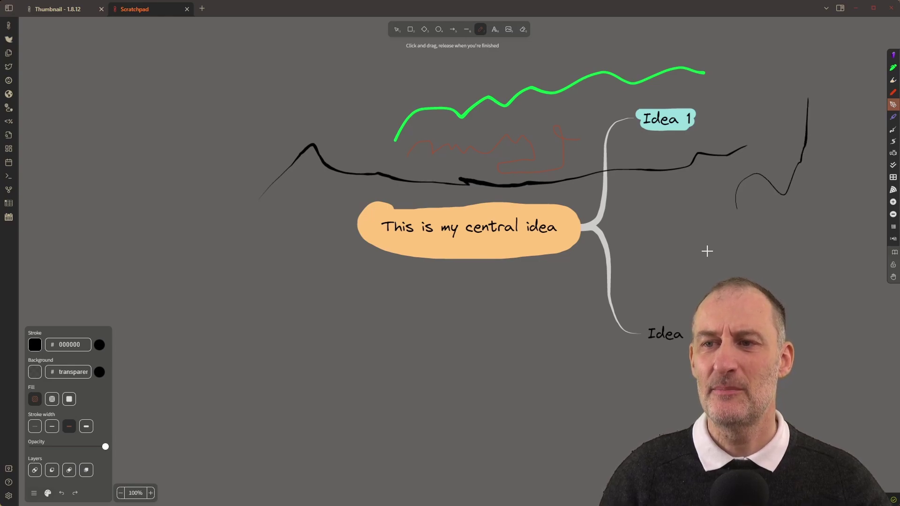
Step: Write "AWESOME" in large letters beneath the central idea with the blue outlined marker pen
click(893, 117)
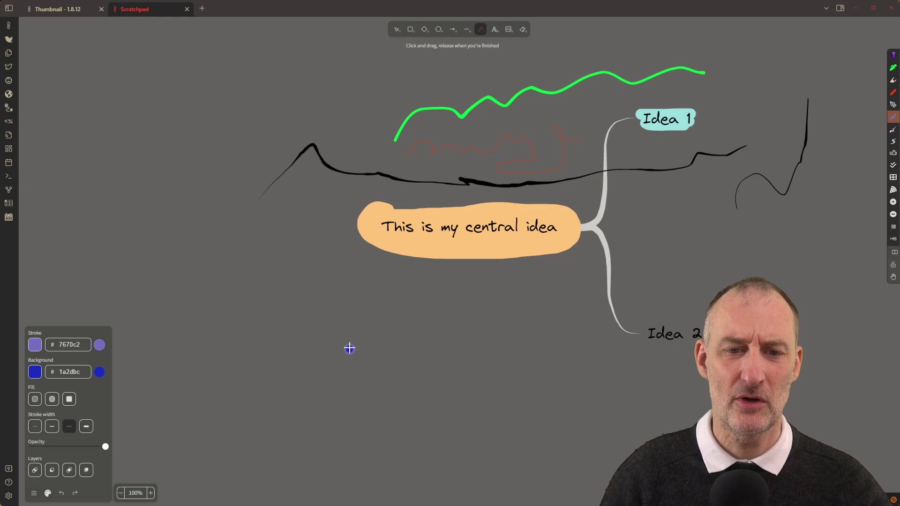
mouse_move(349, 348)
mouse_down()
mouse_move(368, 296)
mouse_move(385, 346)
mouse_move(352, 334)
mouse_up()
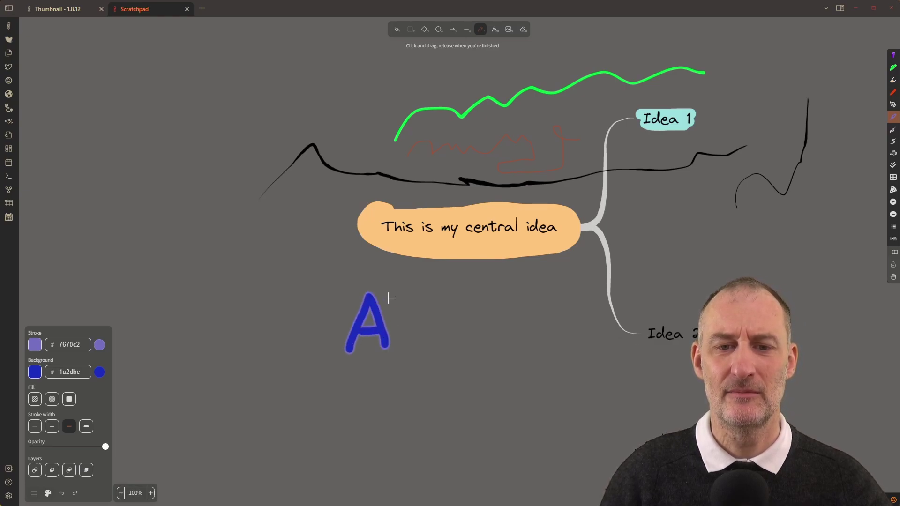
mouse_move(388, 298)
mouse_down()
mouse_move(415, 353)
mouse_move(463, 292)
mouse_move(478, 338)
mouse_move(504, 345)
mouse_up()
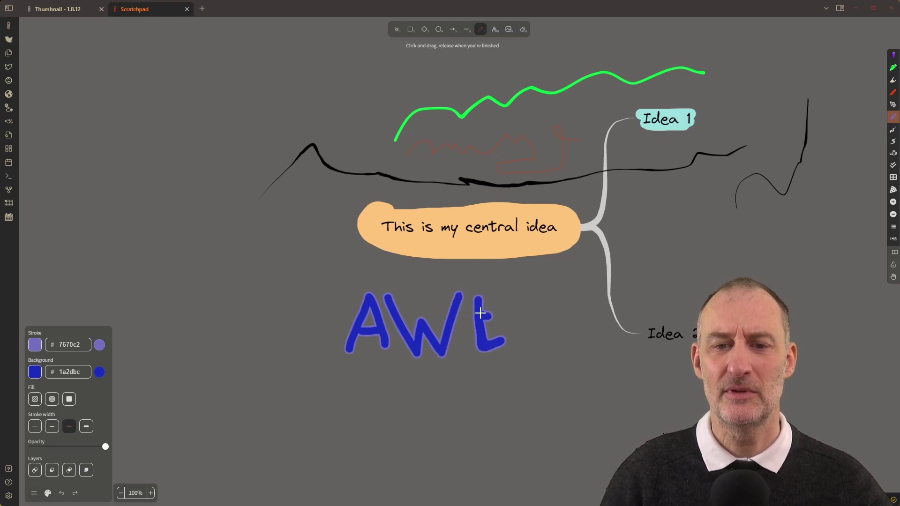
drag(480, 313, 490, 317)
mouse_move(473, 294)
mouse_down()
mouse_move(507, 291)
mouse_move(532, 338)
mouse_move(518, 341)
mouse_up()
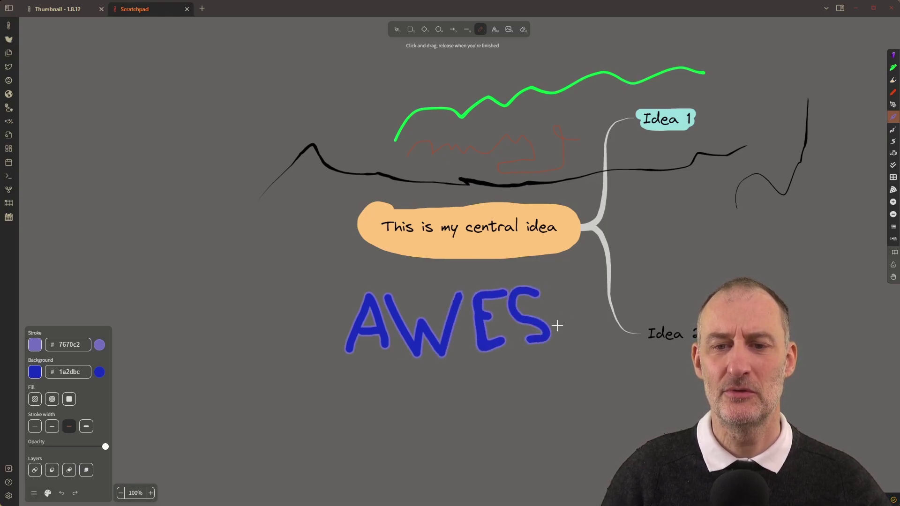
mouse_move(574, 296)
mouse_down()
mouse_move(555, 319)
mouse_move(578, 292)
mouse_move(604, 337)
mouse_move(643, 328)
mouse_up()
mouse_move(650, 272)
mouse_down()
mouse_move(687, 320)
mouse_move(652, 281)
mouse_move(671, 271)
mouse_up()
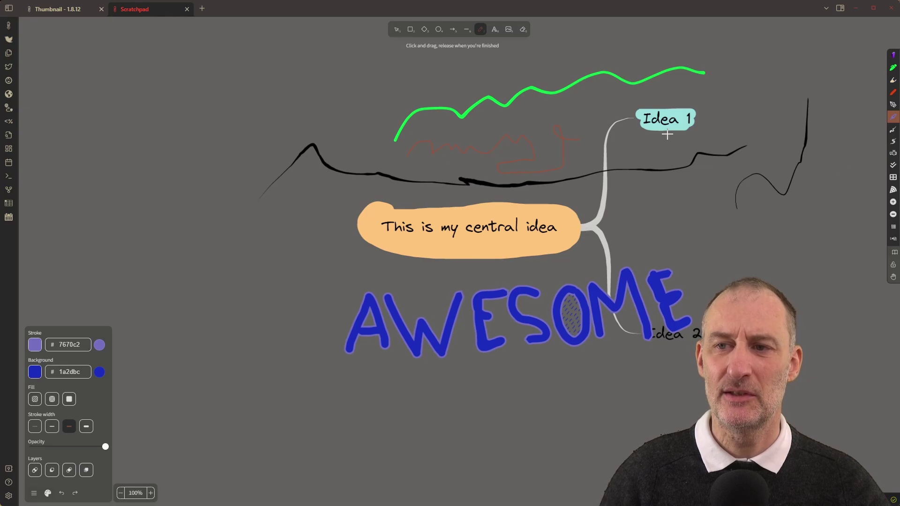
Step: Draw a light grey thin-thick-thin wavy line below the word "AWESOME" and deactivate that pen
click(893, 141)
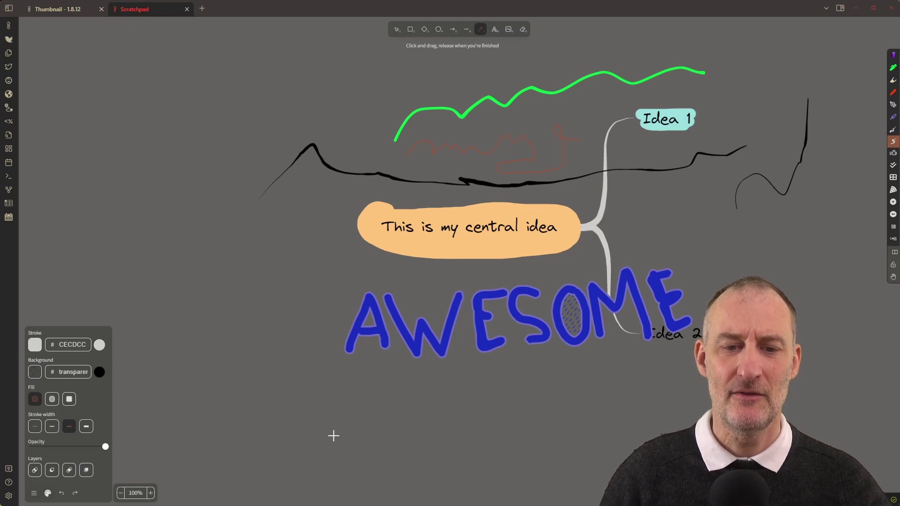
mouse_move(333, 435)
mouse_down()
mouse_move(522, 426)
mouse_move(559, 408)
mouse_up()
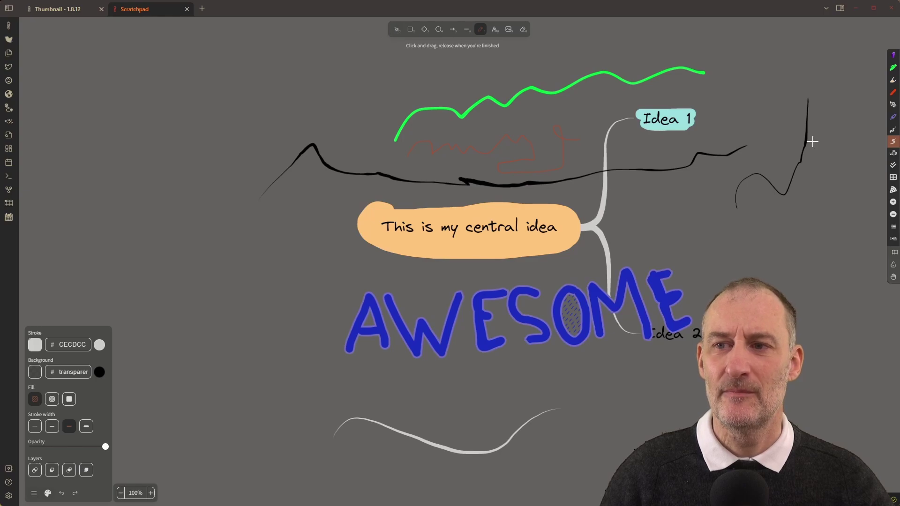
click(893, 141)
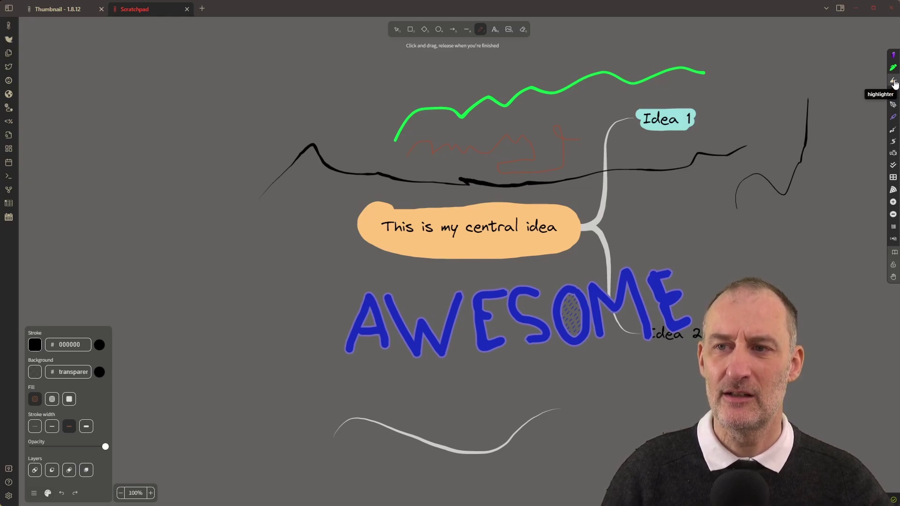
Step: Open the settings of the orange highlighter pen and set its preset stroke colour to turquoise #00FFD5
double_click(893, 81)
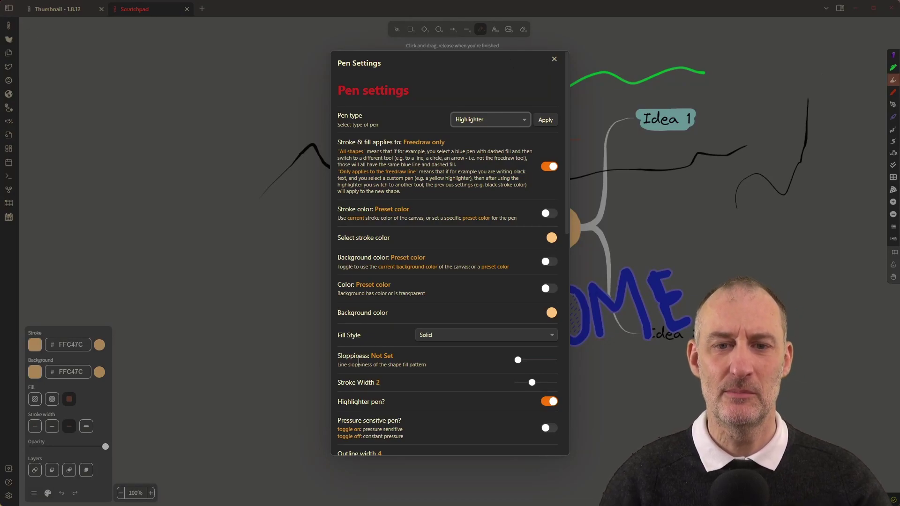
scroll(390, 195, down, 10)
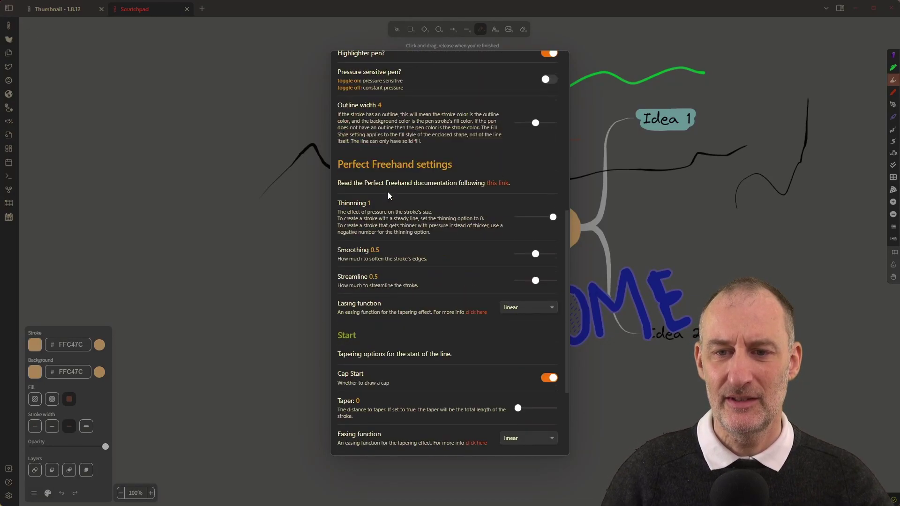
scroll(403, 249, up, 10)
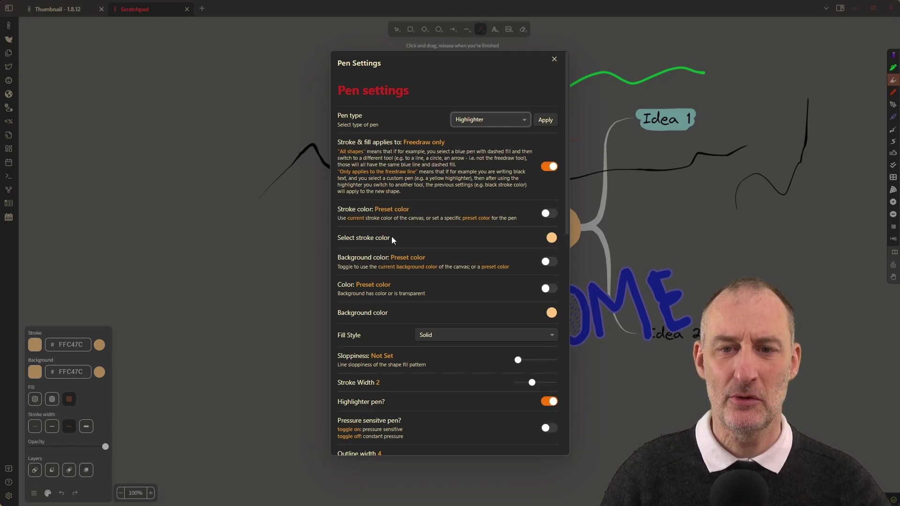
click(552, 238)
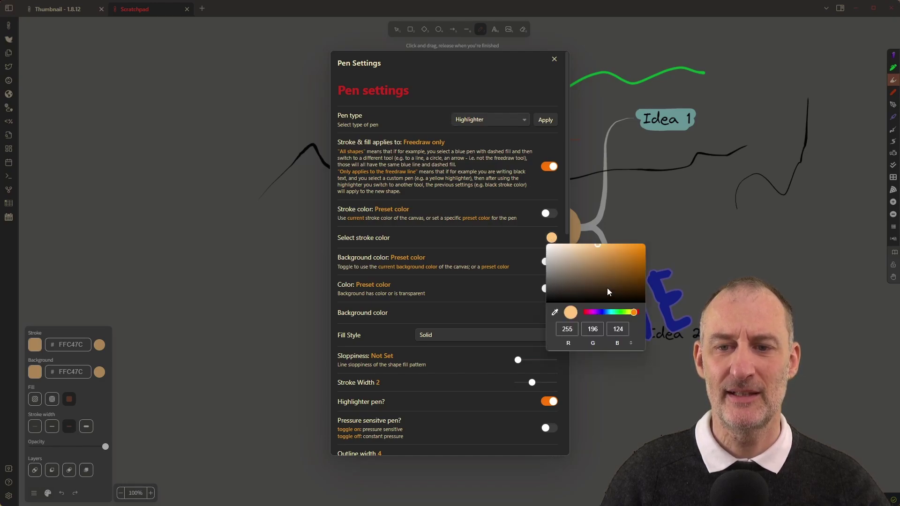
click(613, 313)
drag(638, 263, 644, 245)
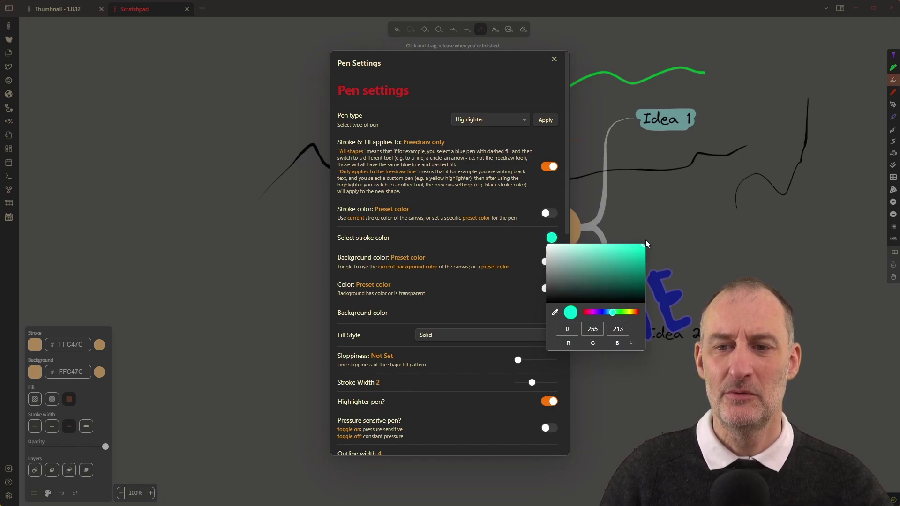
click(631, 344)
click(631, 345)
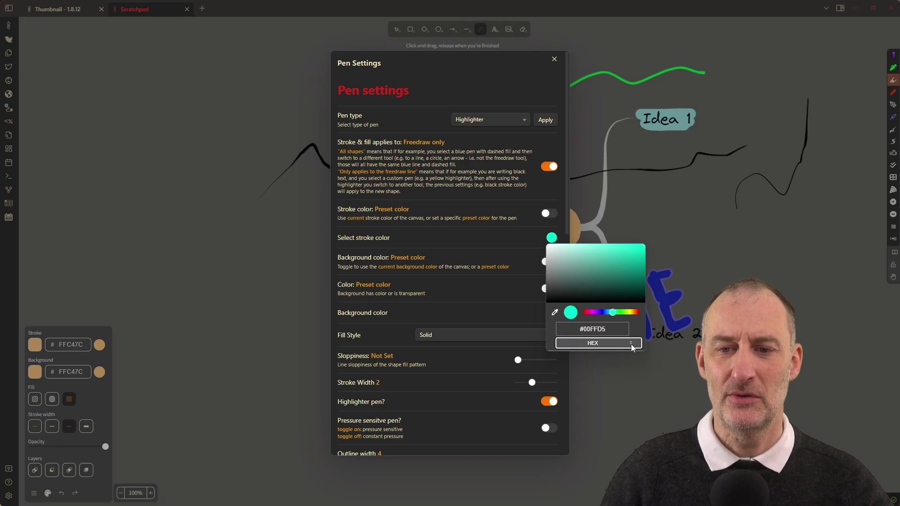
click(449, 244)
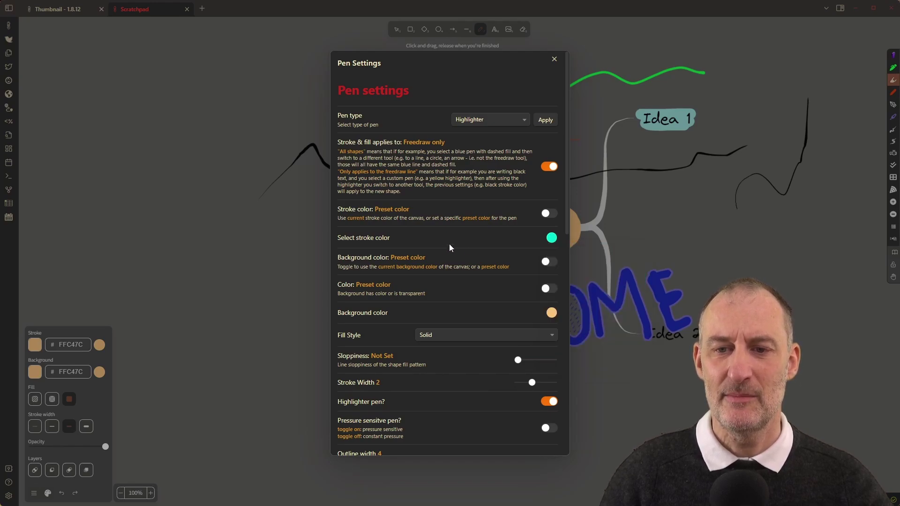
Step: Set the highlighter's background colour to #00FFD5 and highlight the long black stroke above the central idea from its right end to about its middle
click(551, 314)
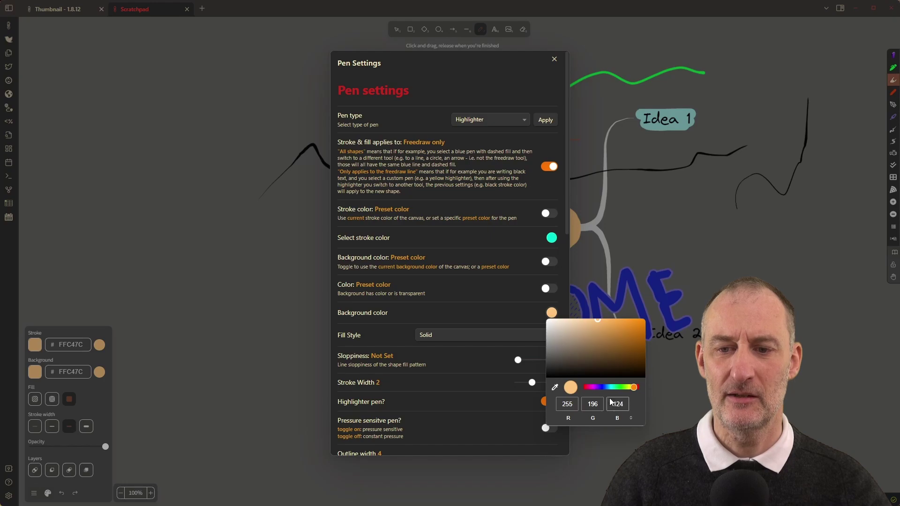
click(631, 419)
click(633, 422)
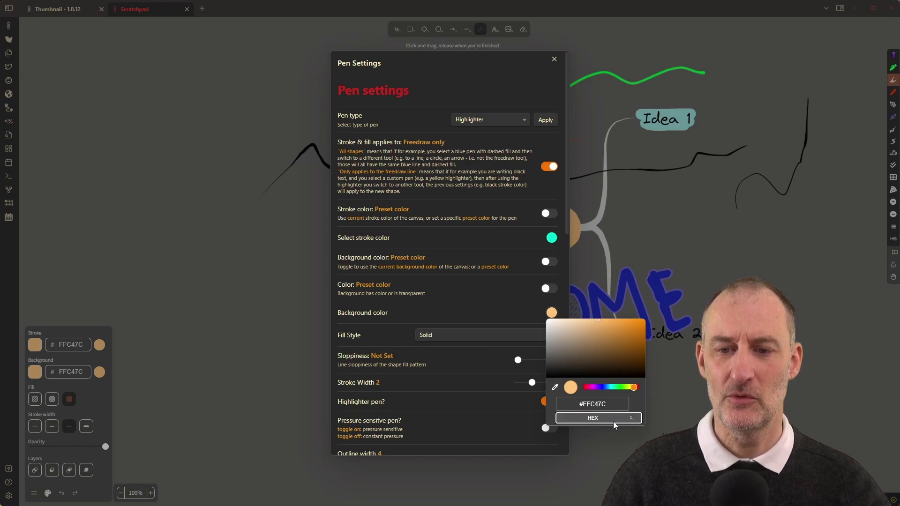
click(613, 421)
click(585, 406)
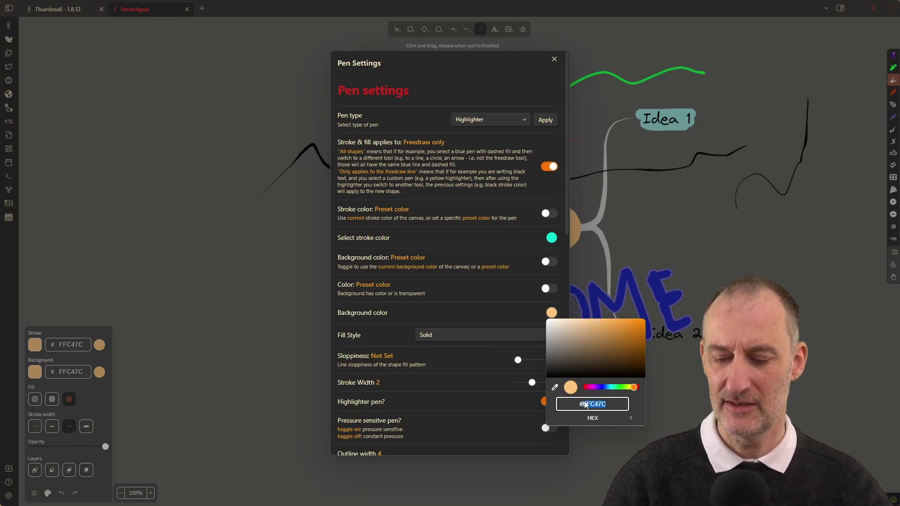
text(00FFD5)
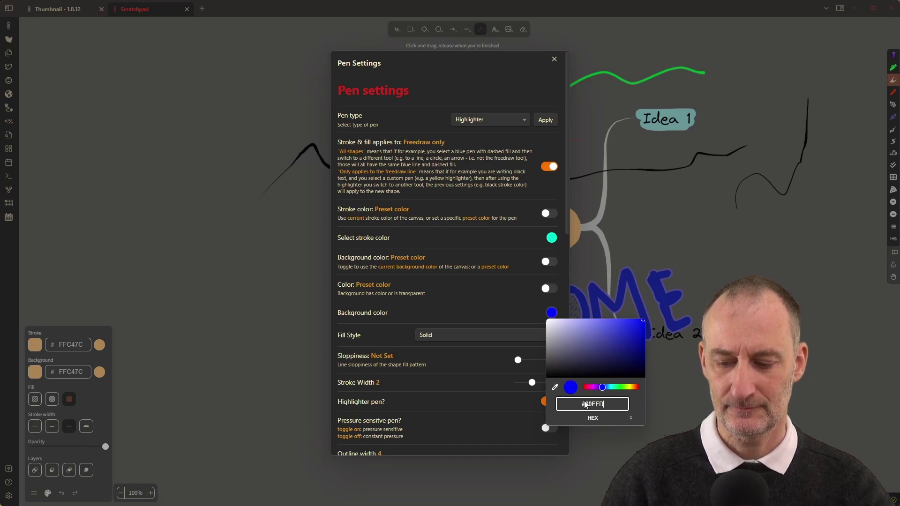
click(470, 297)
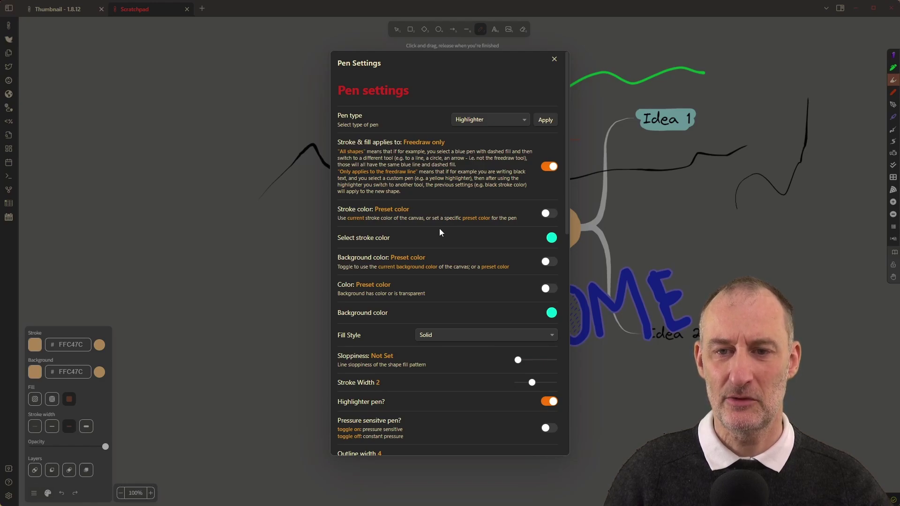
click(554, 60)
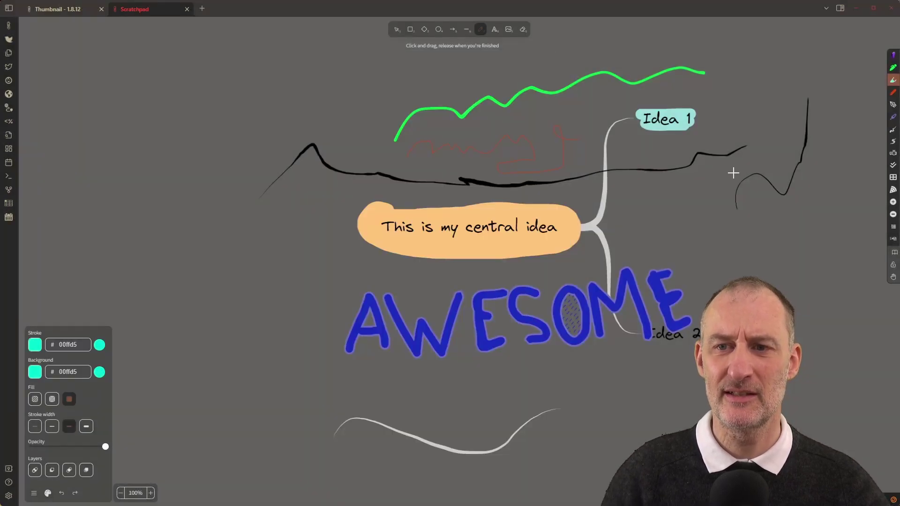
mouse_move(685, 164)
mouse_down()
mouse_move(742, 145)
mouse_move(527, 182)
mouse_move(393, 178)
mouse_up()
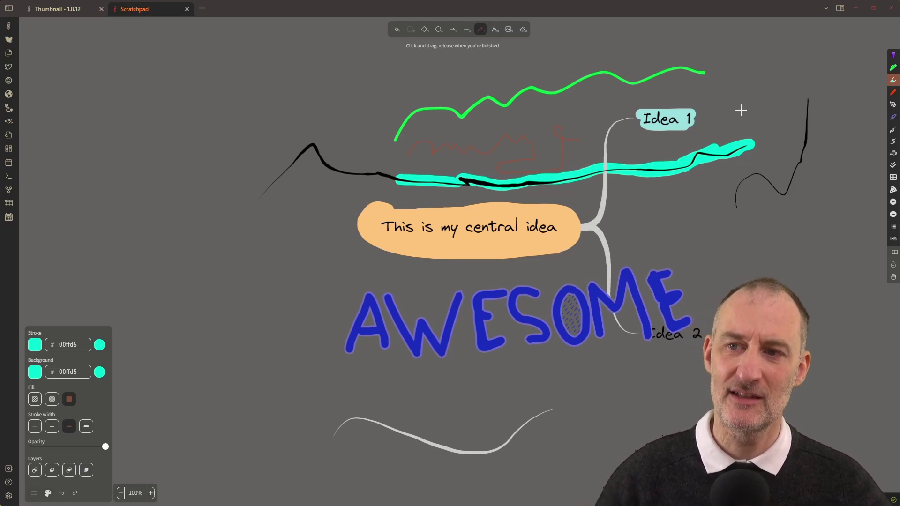
Step: Change the green pen's type to Highlighter, apply that preset and close the pen settings
click(893, 69)
click(893, 71)
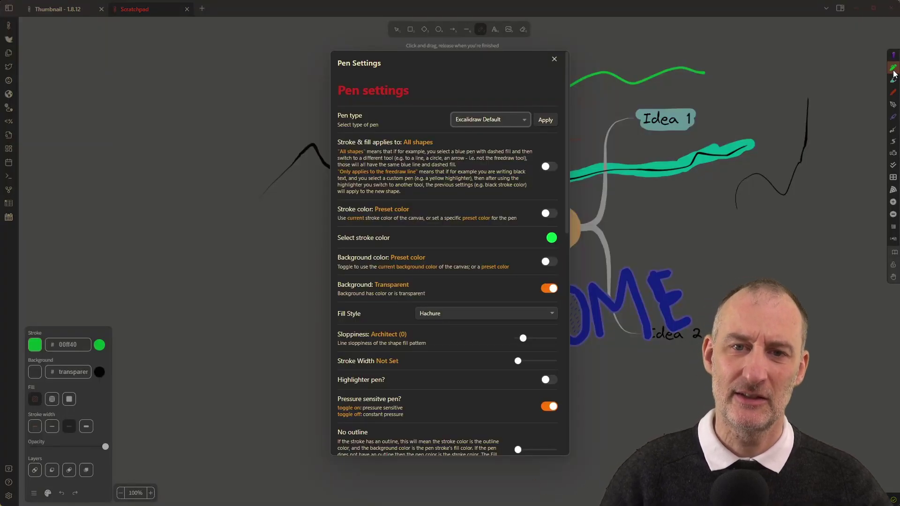
click(516, 122)
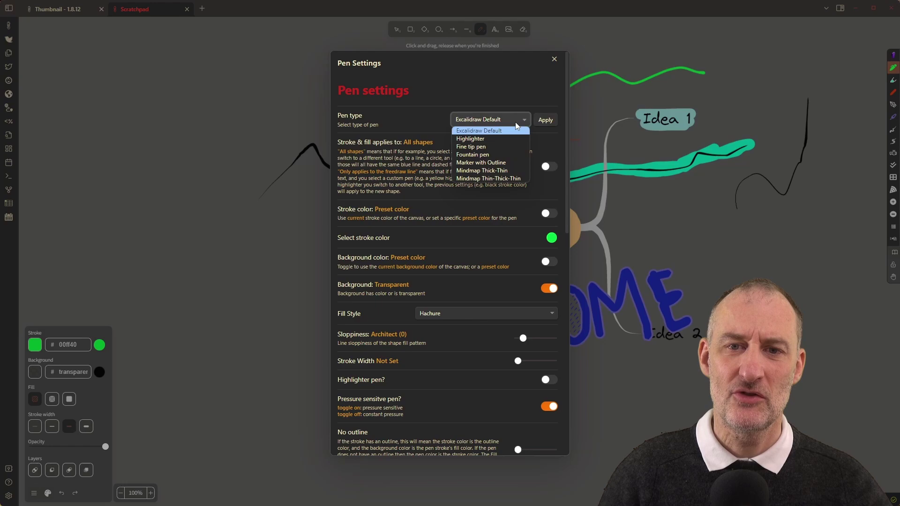
click(485, 139)
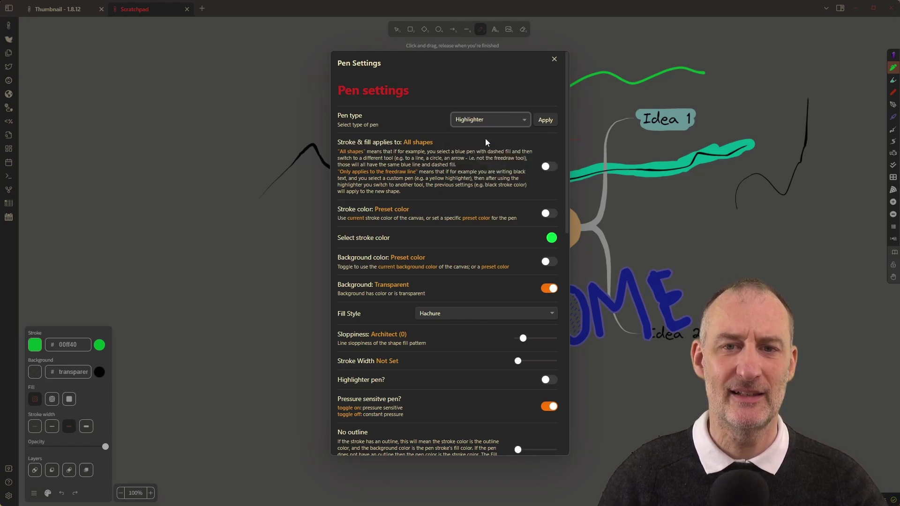
click(545, 120)
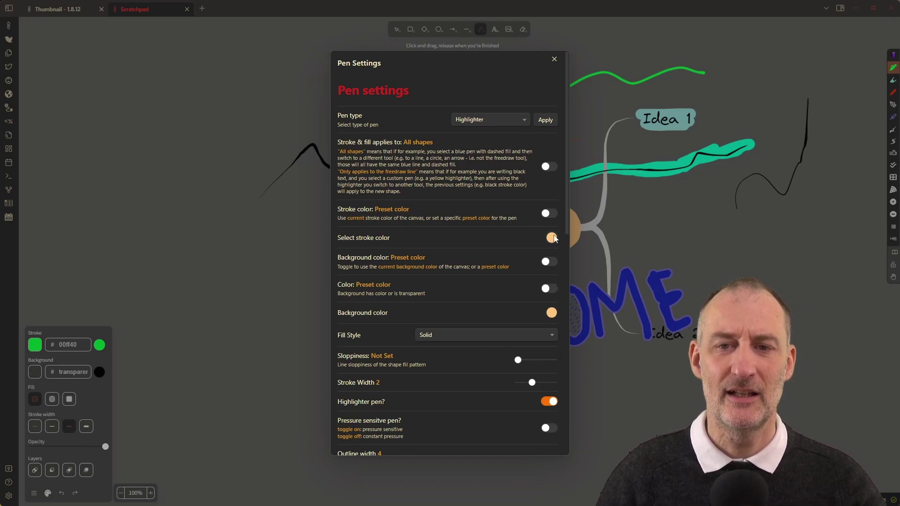
click(554, 60)
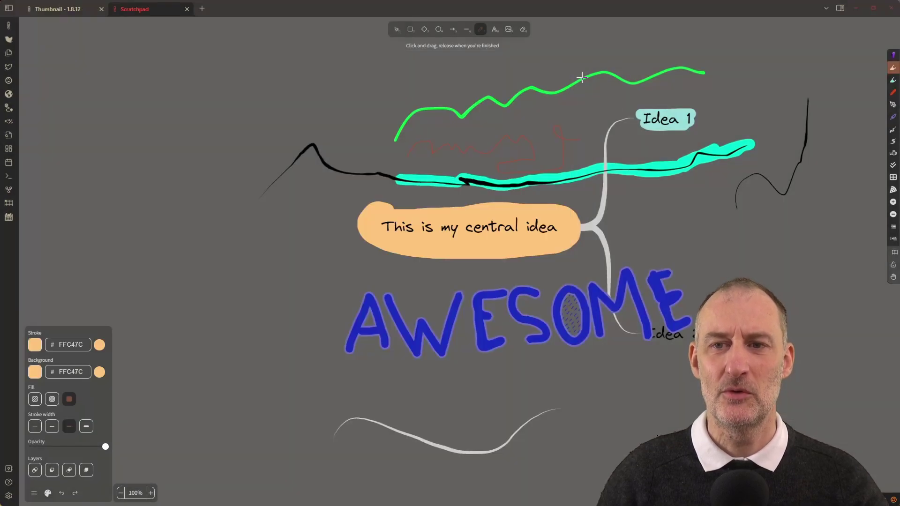
Step: Highlight the middle bend of the short curved black stroke in orange and its upper end in turquoise
mouse_move(754, 172)
mouse_down()
mouse_move(785, 189)
mouse_move(807, 148)
mouse_up()
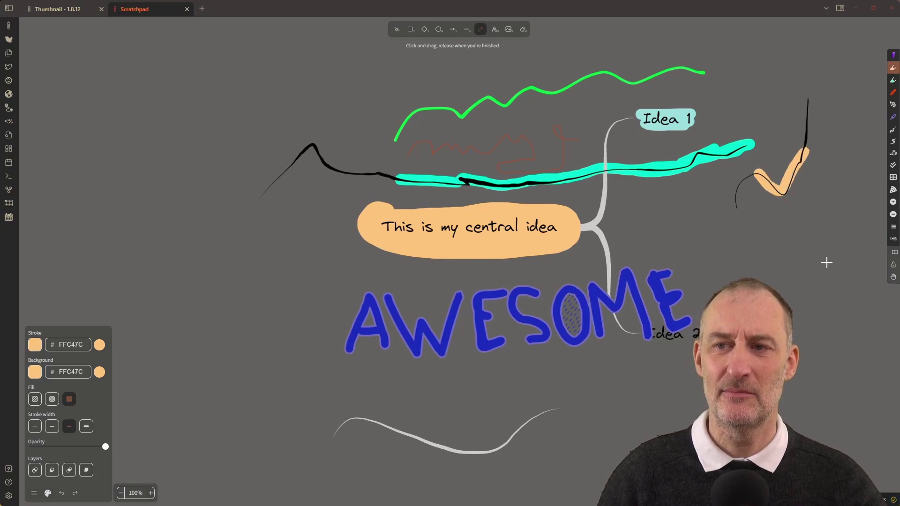
click(893, 81)
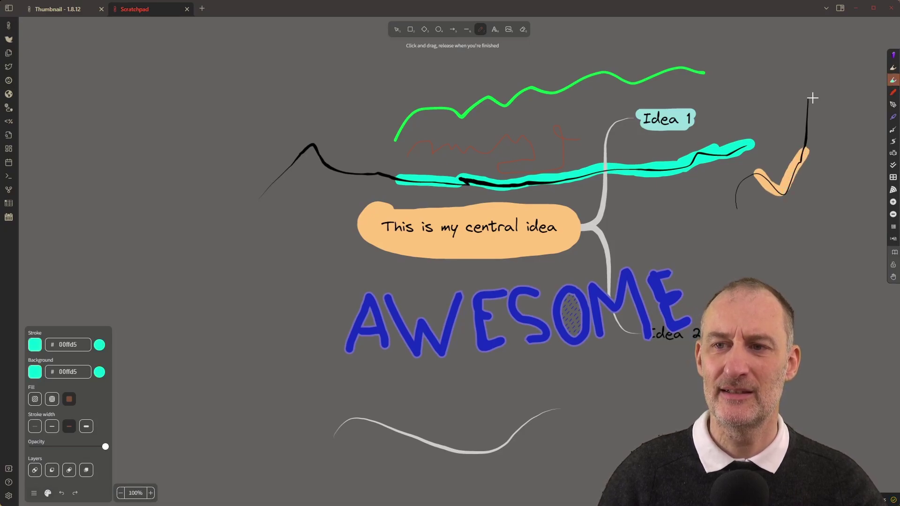
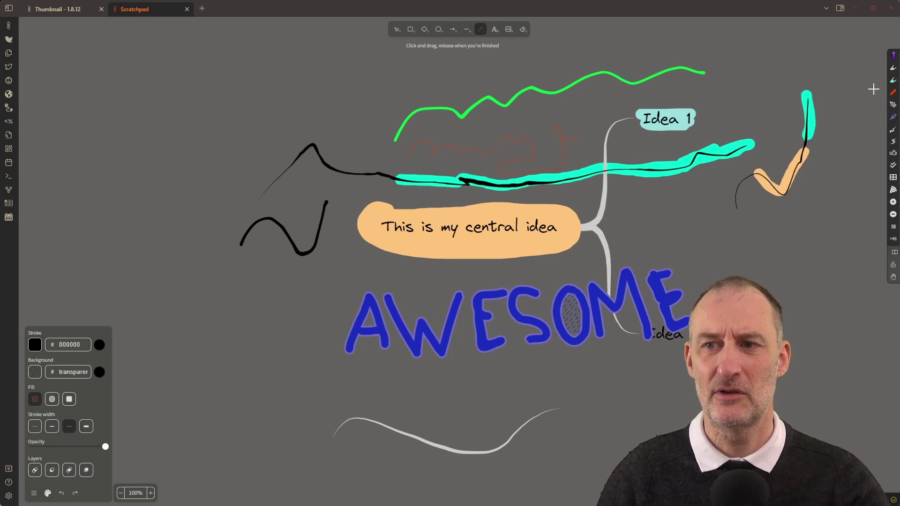
Step: Draw a turquoise highlighter wave left of the green line and a black rounded rectangle left of "AWESOME", and return to the freedraw tool
click(893, 80)
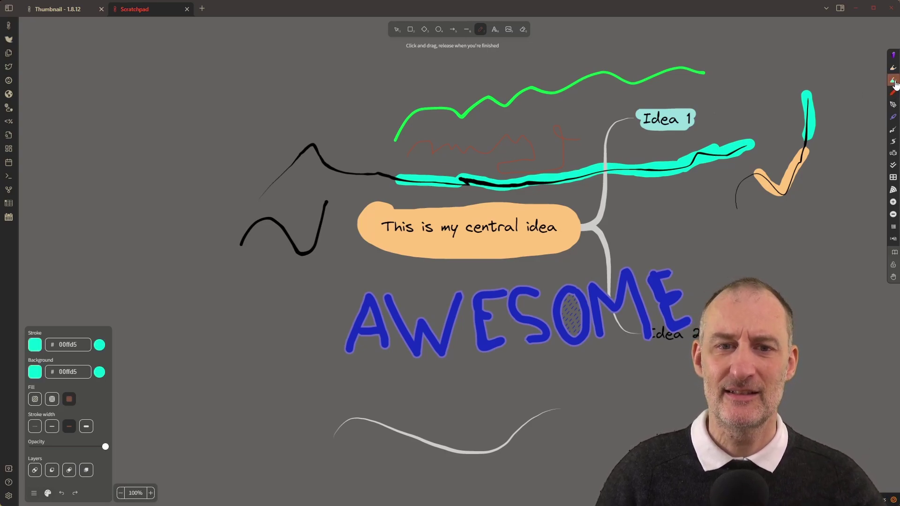
mouse_move(225, 124)
mouse_down()
mouse_move(247, 95)
mouse_move(395, 92)
mouse_up()
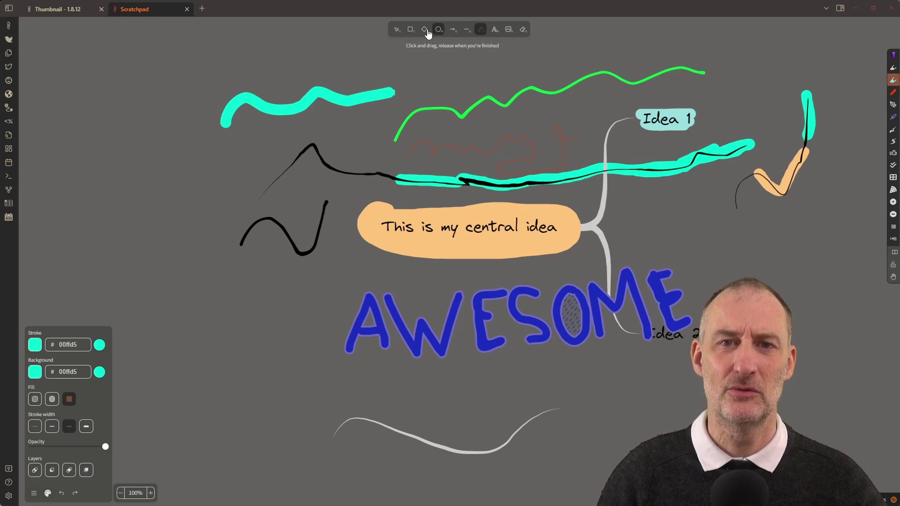
click(410, 29)
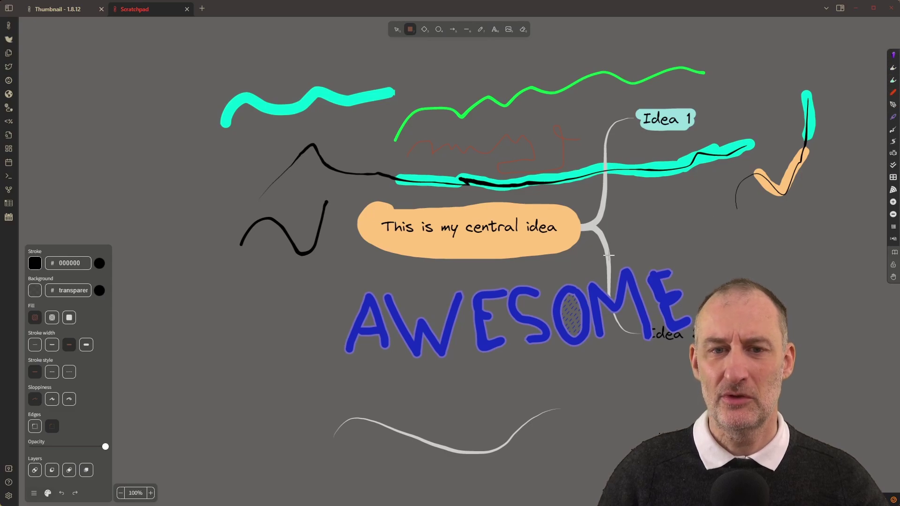
mouse_move(199, 277)
mouse_down()
mouse_move(305, 325)
mouse_move(311, 349)
mouse_move(330, 327)
mouse_up()
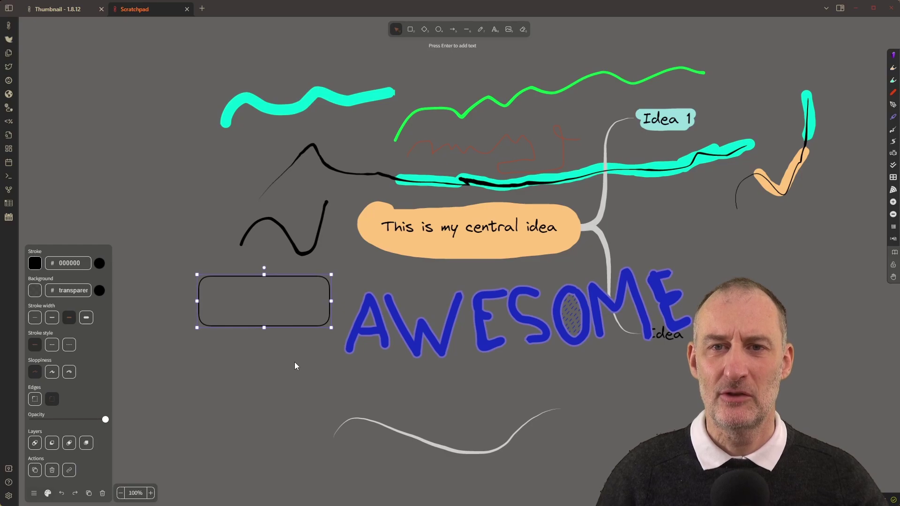
click(480, 30)
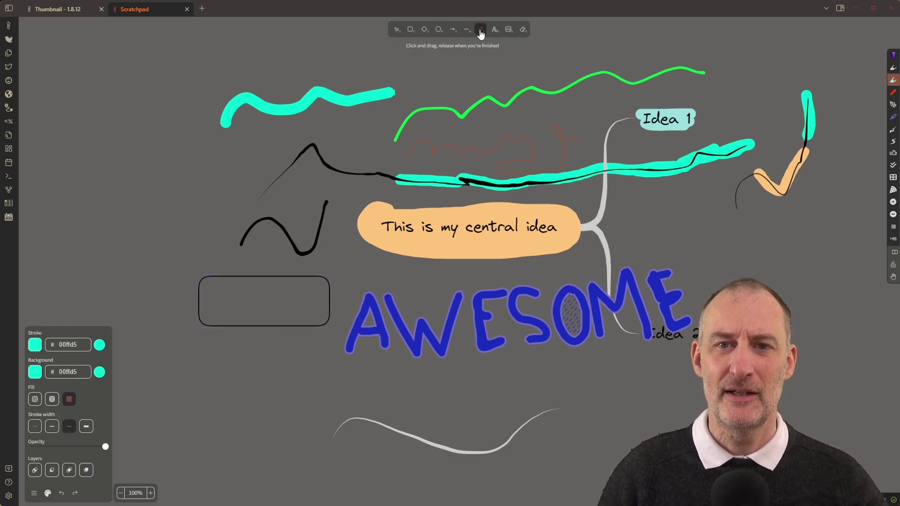
Step: Draw a turquoise highlighter wave near the canvas's left edge and switch to the rectangle tool
click(892, 81)
drag(48, 210, 210, 165)
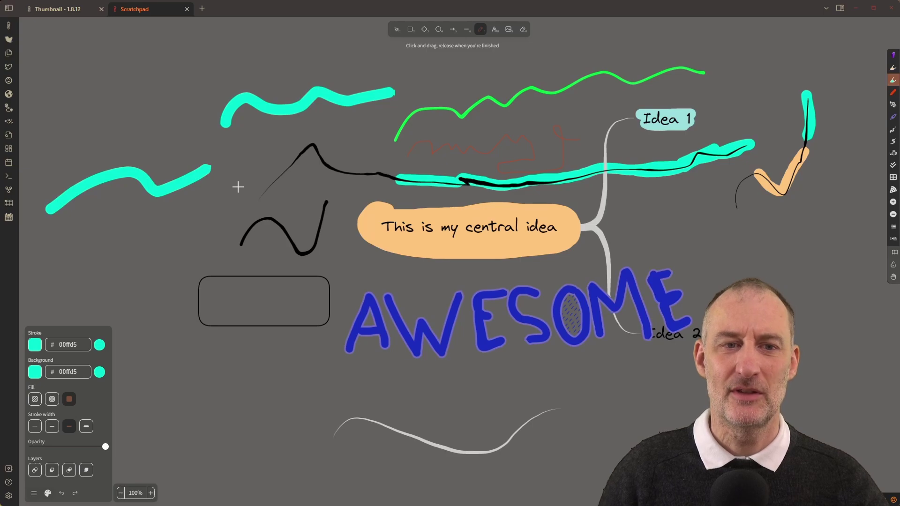
click(410, 29)
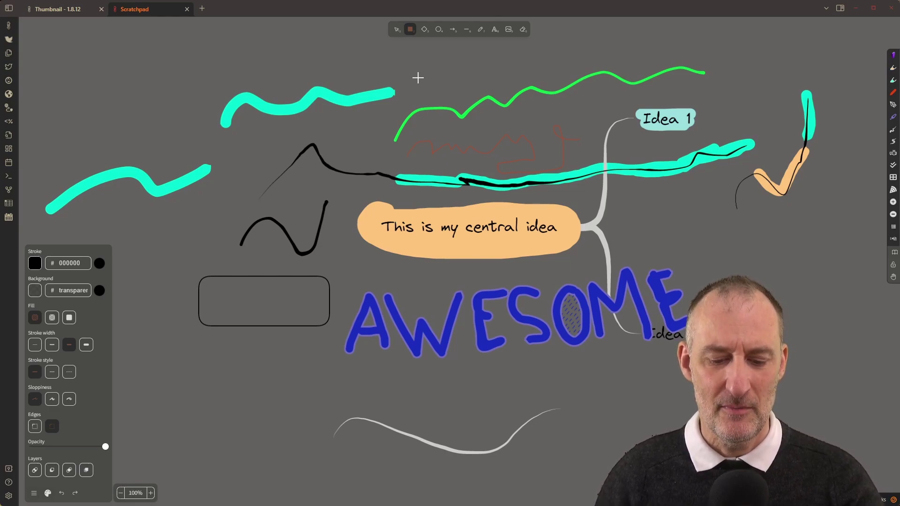
Step: Add the text "d.fgjdflgj" above the green line and highlight it in turquoise
key(t)
click(418, 77)
text(d.fgjdflgj)
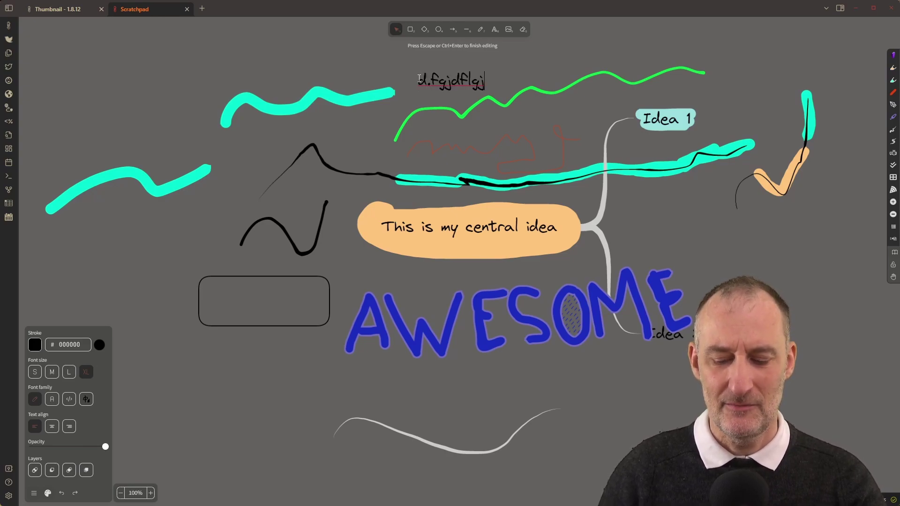
key(Escape)
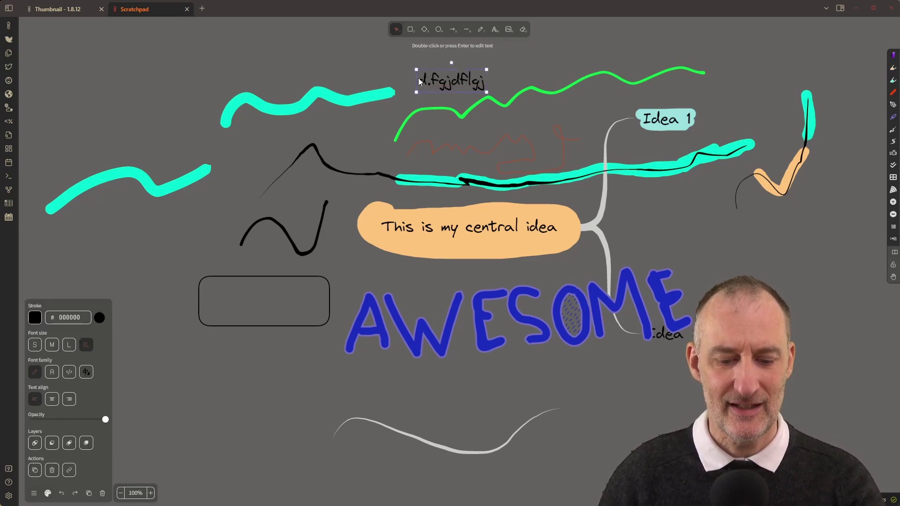
key(7)
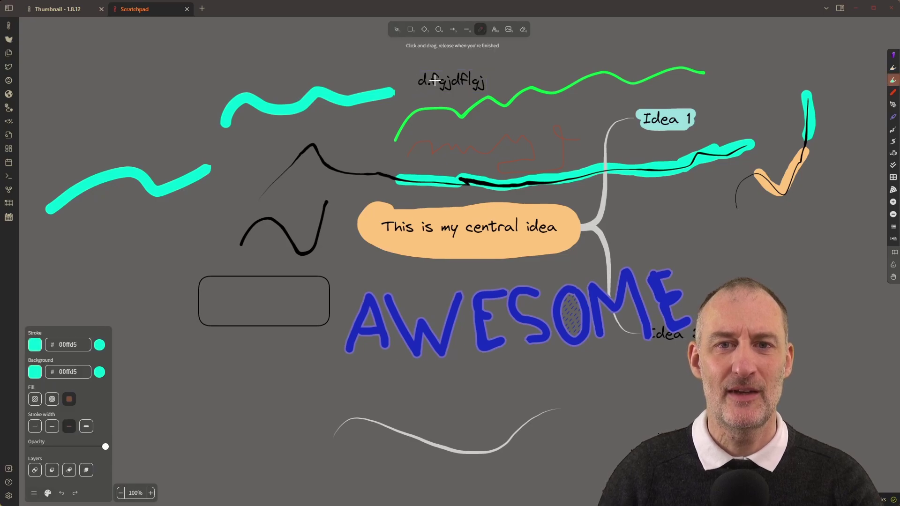
mouse_move(420, 76)
mouse_down()
mouse_move(450, 78)
mouse_move(425, 88)
mouse_move(478, 83)
mouse_move(434, 74)
mouse_move(414, 87)
mouse_move(485, 88)
mouse_move(482, 80)
mouse_up()
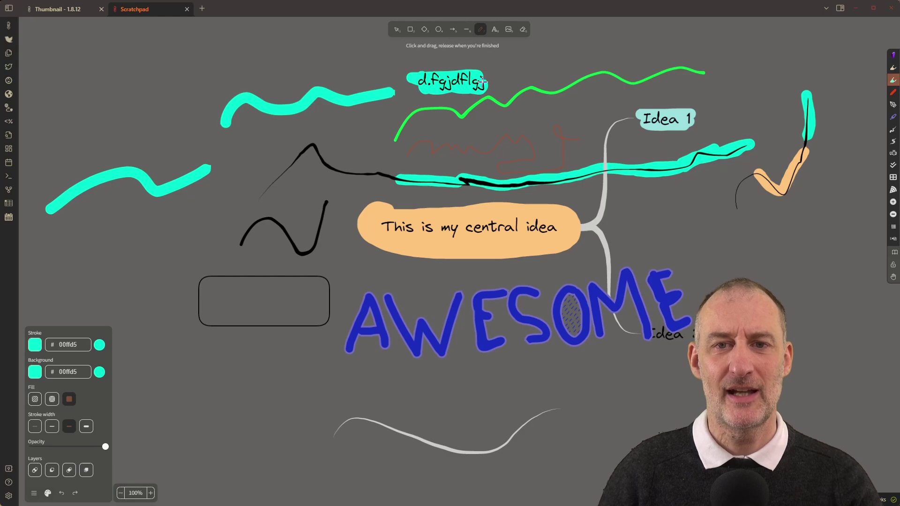
Step: Draw a tapering light gray stroke from the highlighted text towards the upper right and add black text "sdfsdf" to the right of the central idea
click(893, 130)
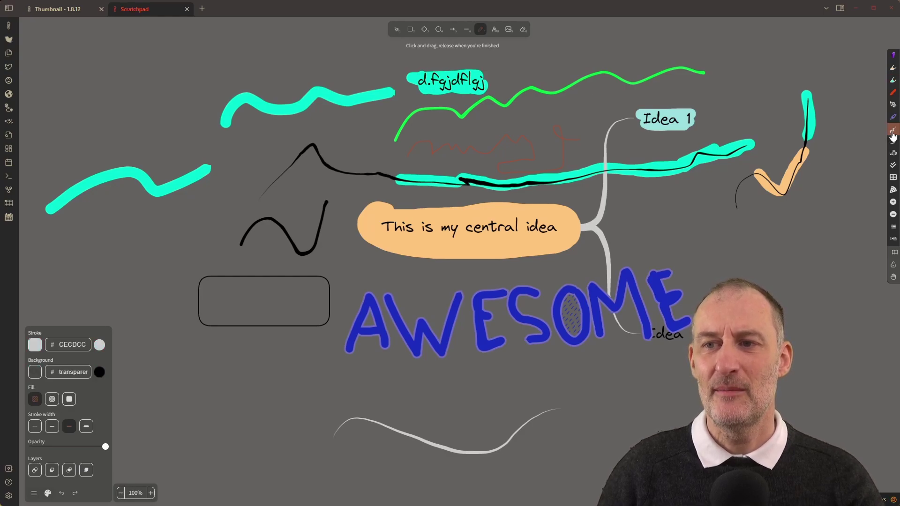
drag(496, 81, 559, 44)
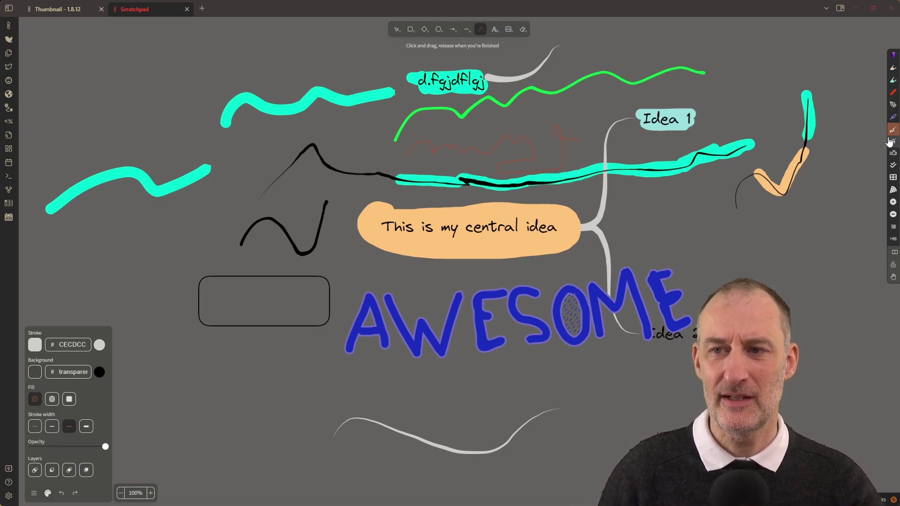
click(494, 29)
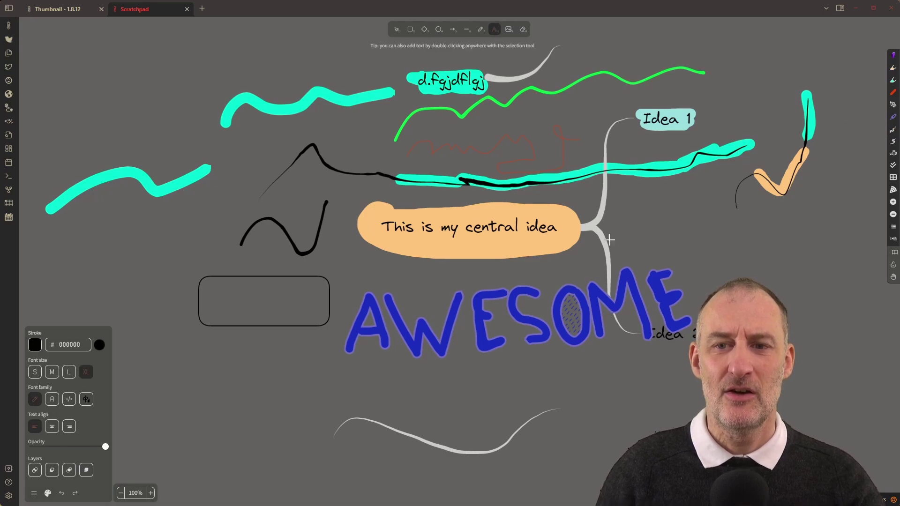
click(685, 235)
text(sdfsdf)
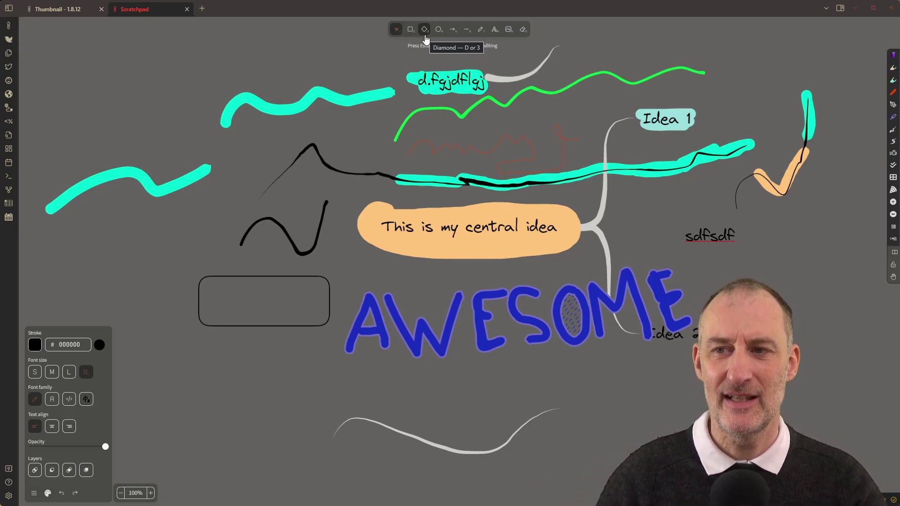
key(Escape)
Step: Draw a thin red fine-tip stroke above the green line's right end and add red text "sdfsdf" beside "Idea 1"
click(892, 93)
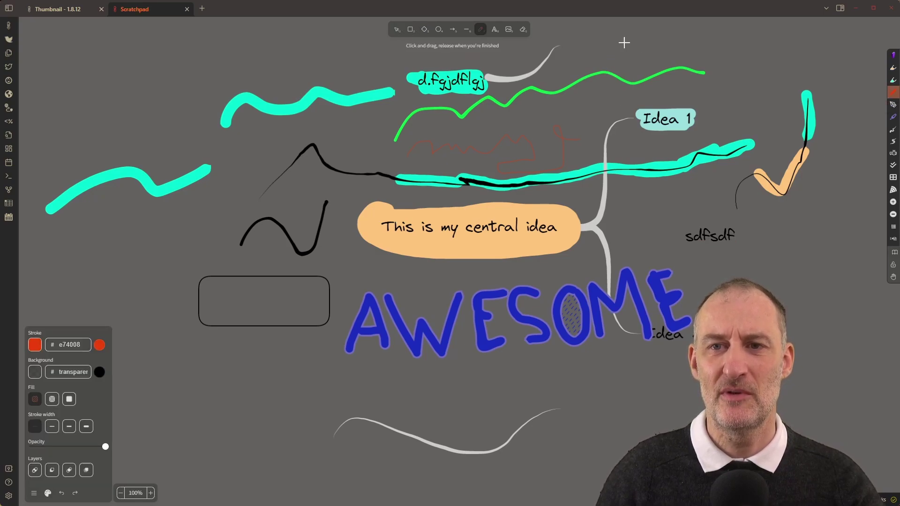
mouse_move(613, 49)
mouse_down()
mouse_move(716, 41)
mouse_move(753, 71)
mouse_up()
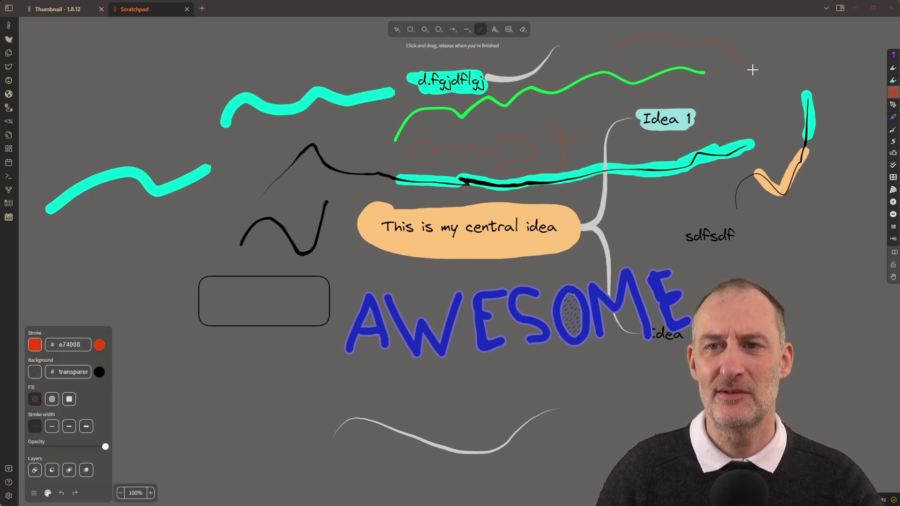
click(497, 32)
click(705, 113)
text(sdfsdf)
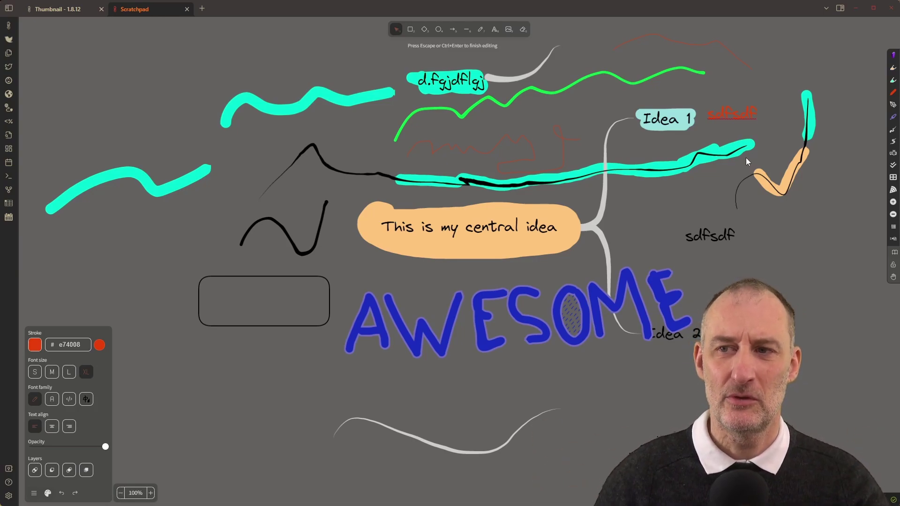
Step: Try the Freedraw only option for stroke and fill in the red pen's settings, switch back to All shapes and close the settings
click(893, 93)
click(893, 93)
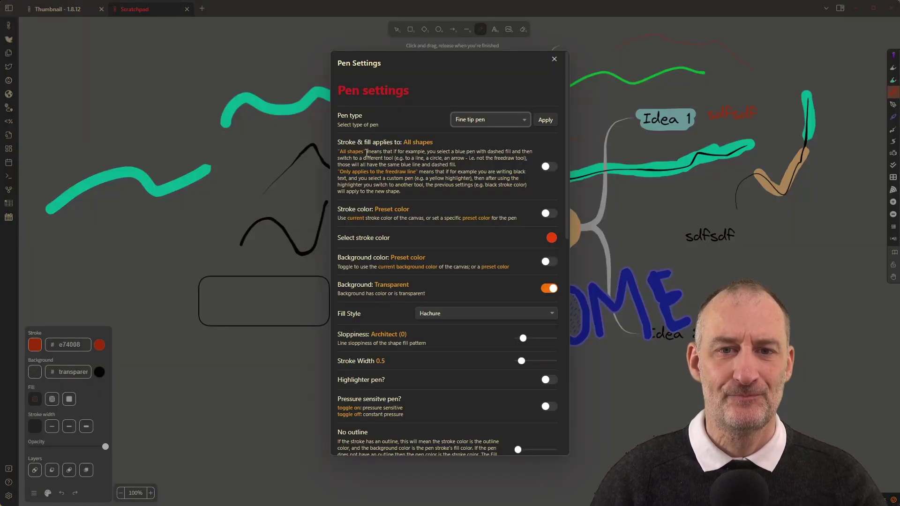
mouse_move(338, 142)
mouse_down()
mouse_move(393, 142)
mouse_move(468, 168)
mouse_move(457, 174)
mouse_move(437, 147)
mouse_up()
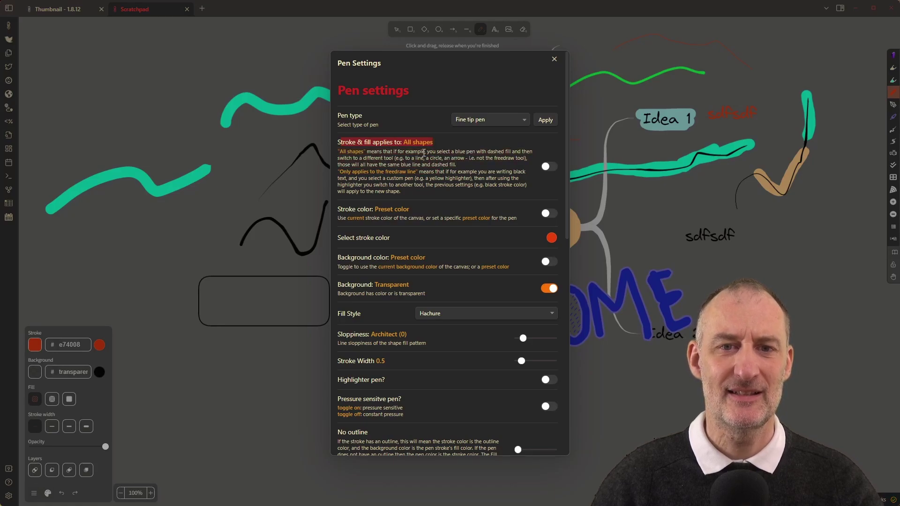
click(424, 152)
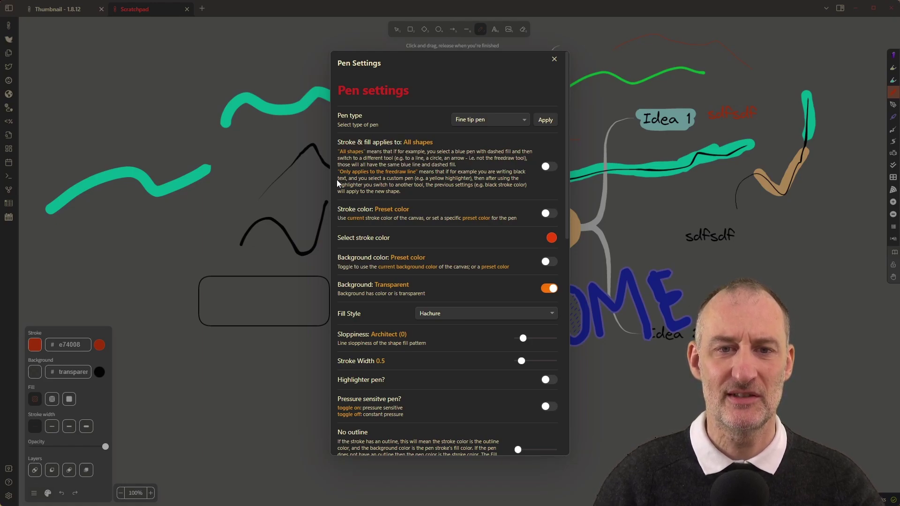
click(549, 168)
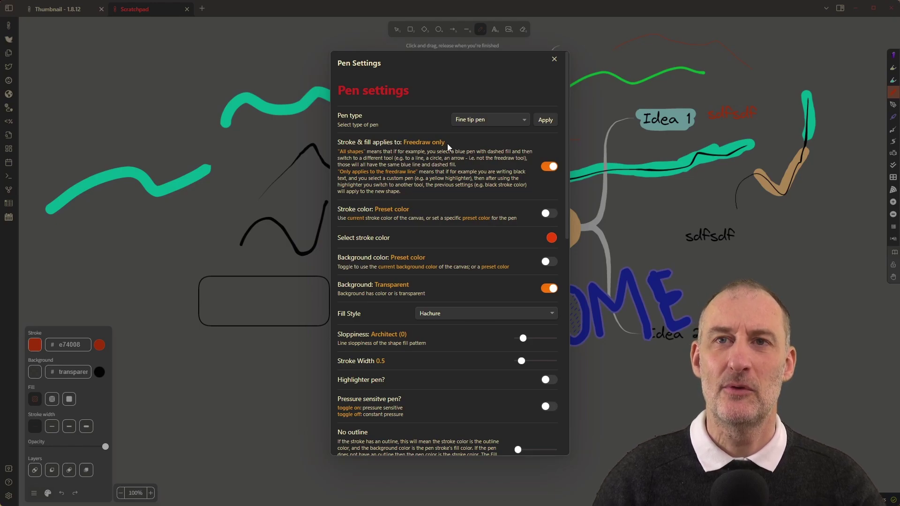
click(550, 167)
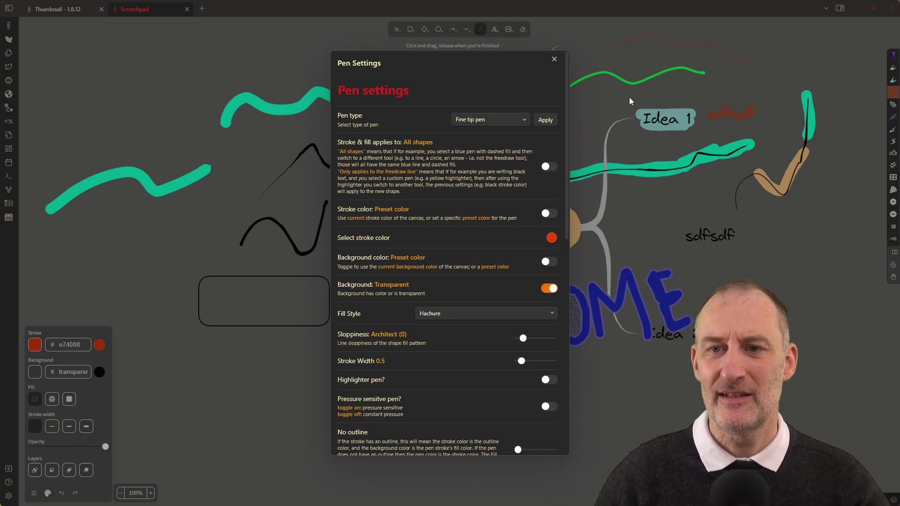
click(554, 59)
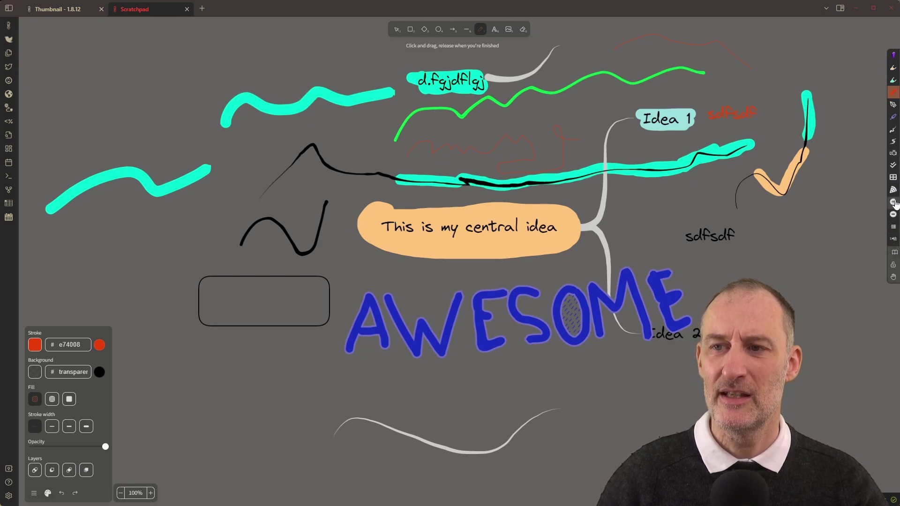
Step: Find the script that sets the background color of an unclosed line object by adding a shadow clone and pin it for quick access
click(891, 56)
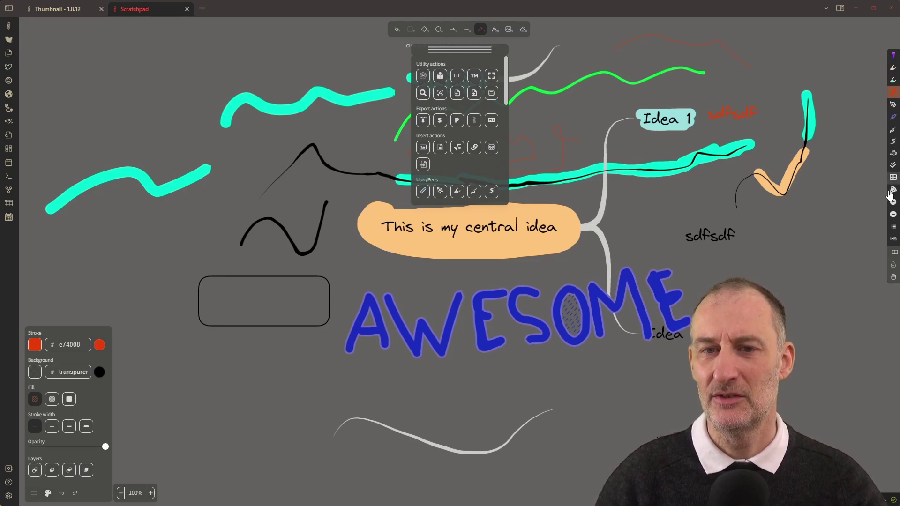
scroll(466, 167, down, 1)
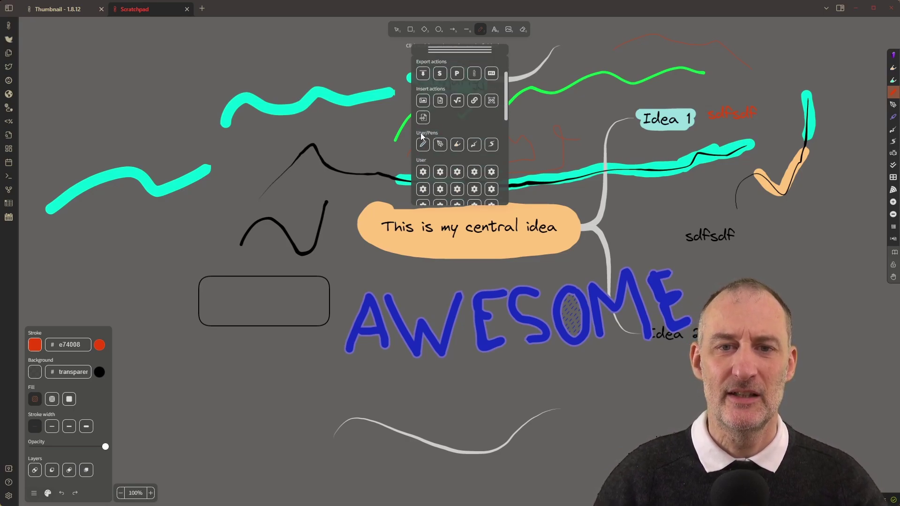
scroll(424, 137, down, 1)
scroll(424, 140, down, 2)
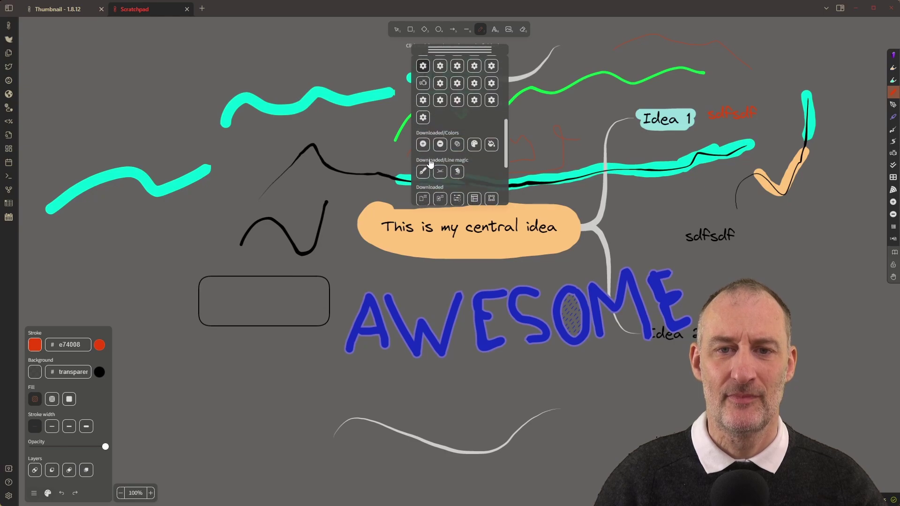
scroll(440, 149, down, 3)
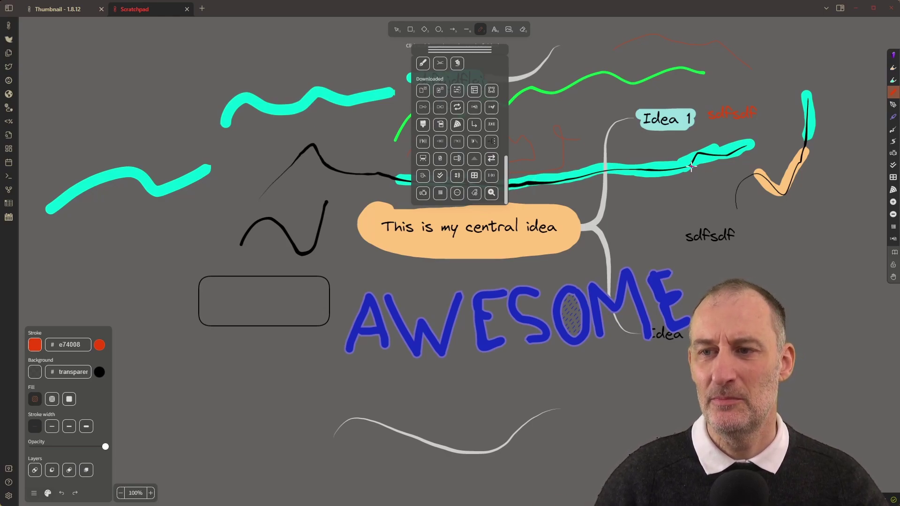
scroll(474, 146, up, 3)
scroll(482, 144, up, 1)
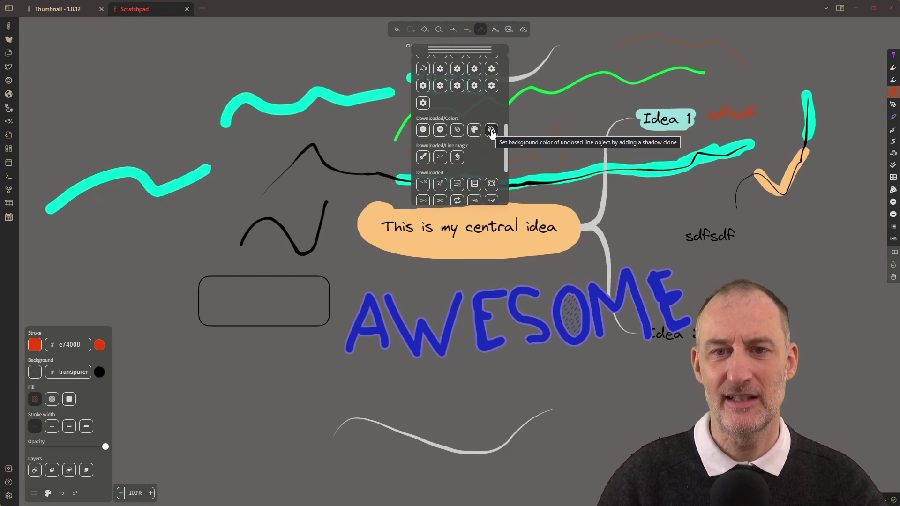
click(489, 130)
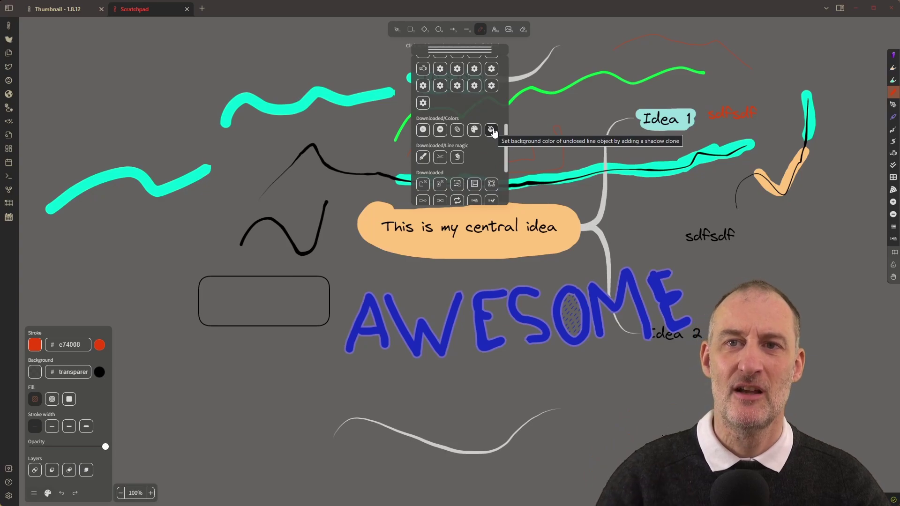
click(492, 129)
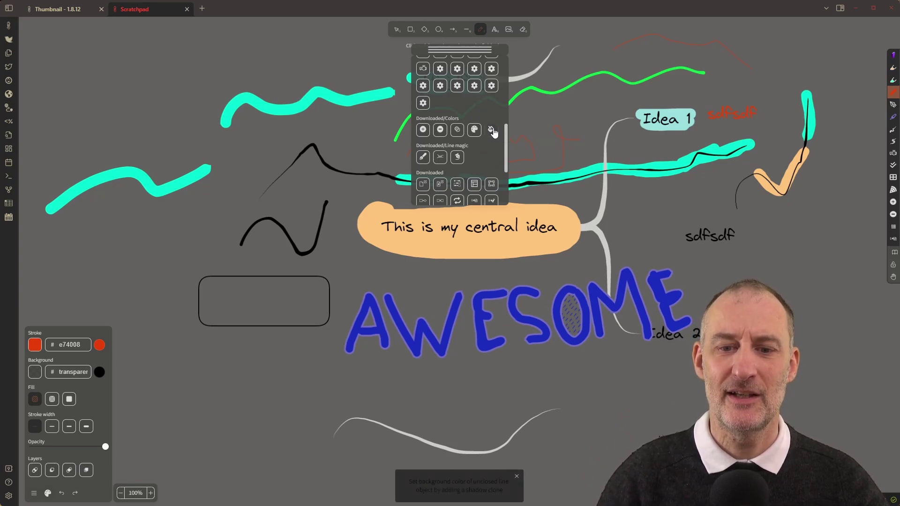
click(491, 130)
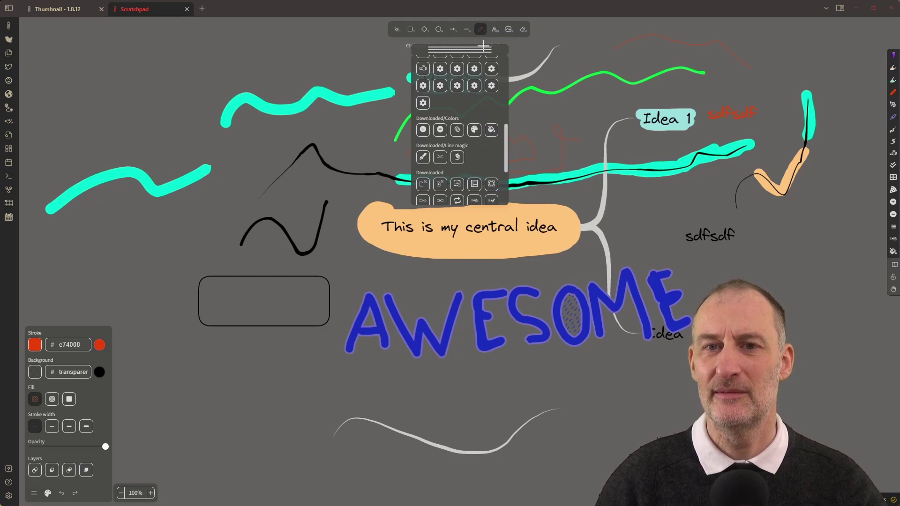
click(892, 55)
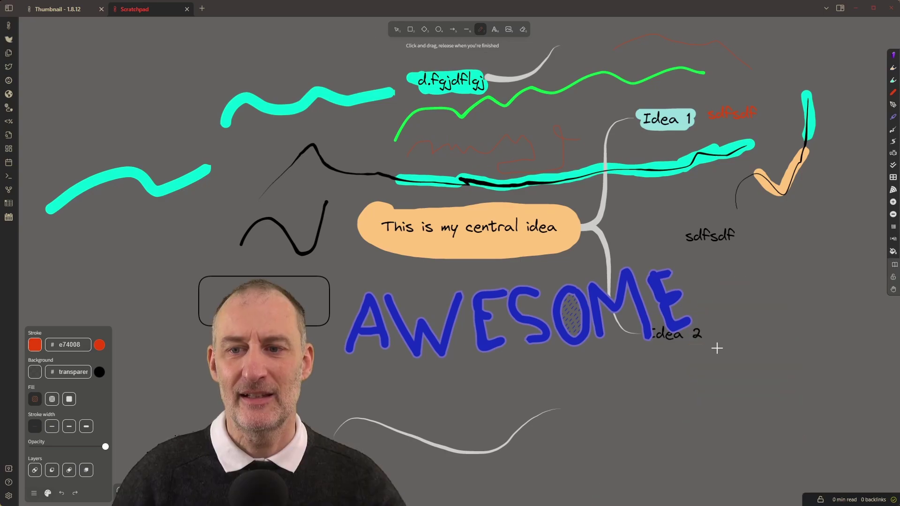
Step: Draw an open, curvy red outline beside "Idea 2", fill it with the pinned shadow clone script and move it slightly up and left
mouse_move(724, 305)
mouse_down()
mouse_move(787, 291)
mouse_move(783, 352)
mouse_move(731, 427)
mouse_move(719, 425)
mouse_up()
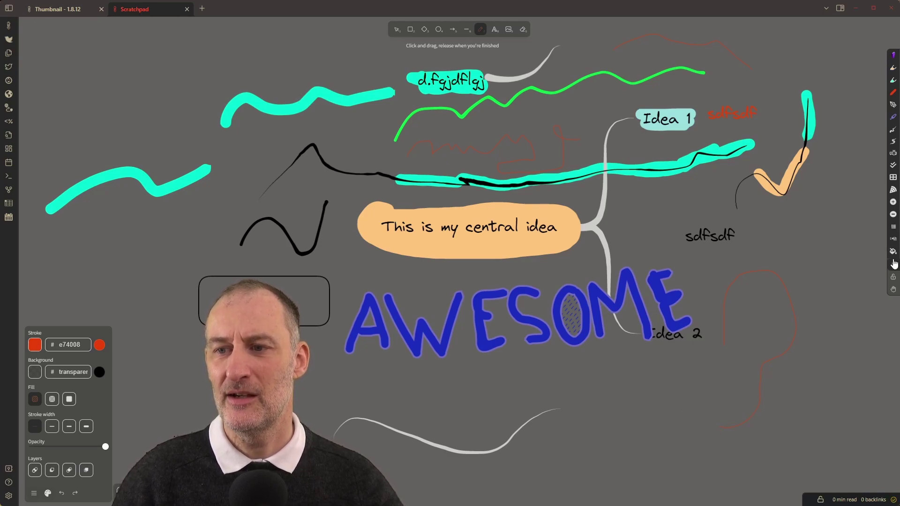
click(396, 29)
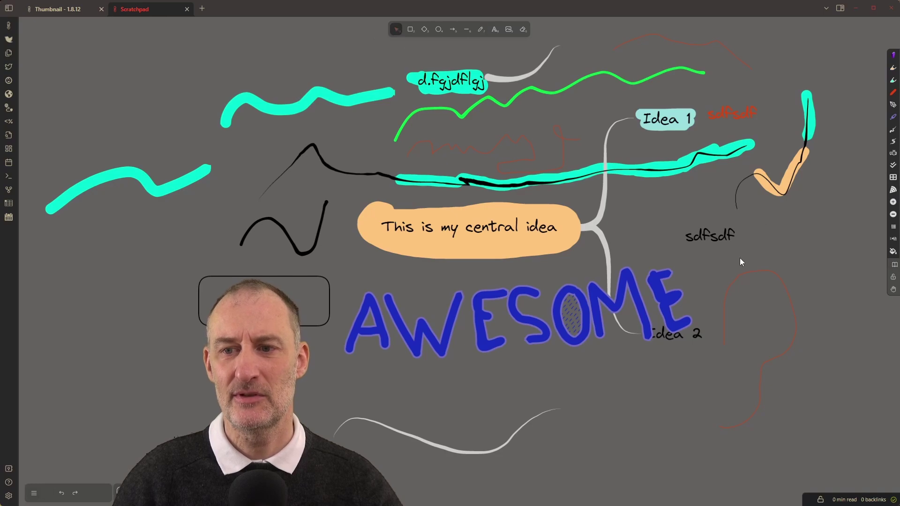
click(752, 272)
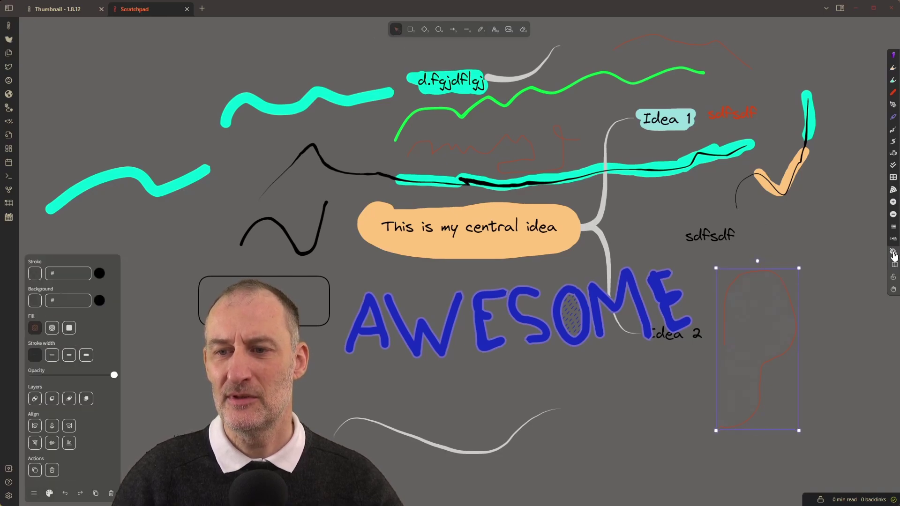
drag(783, 325, 773, 305)
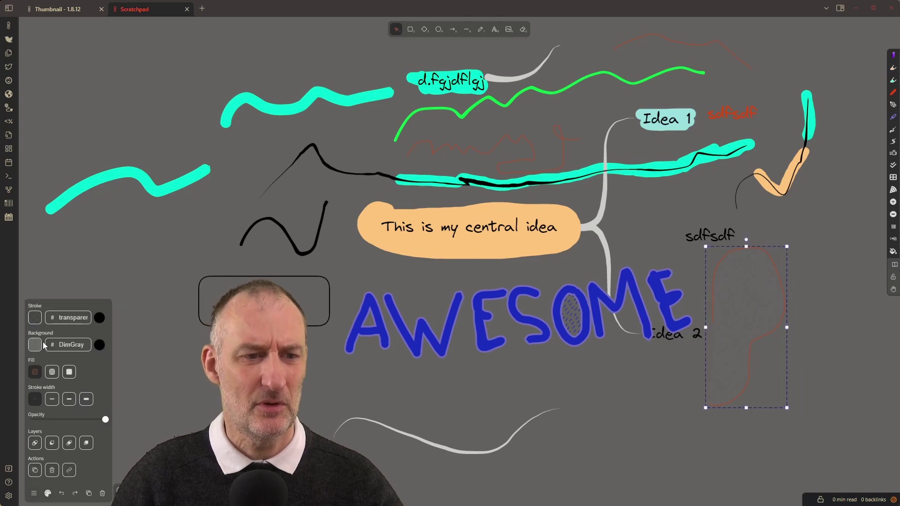
Step: Change the shadow clone's background to a lighter gray inside the red outline and deselect it
click(40, 347)
click(69, 355)
click(420, 383)
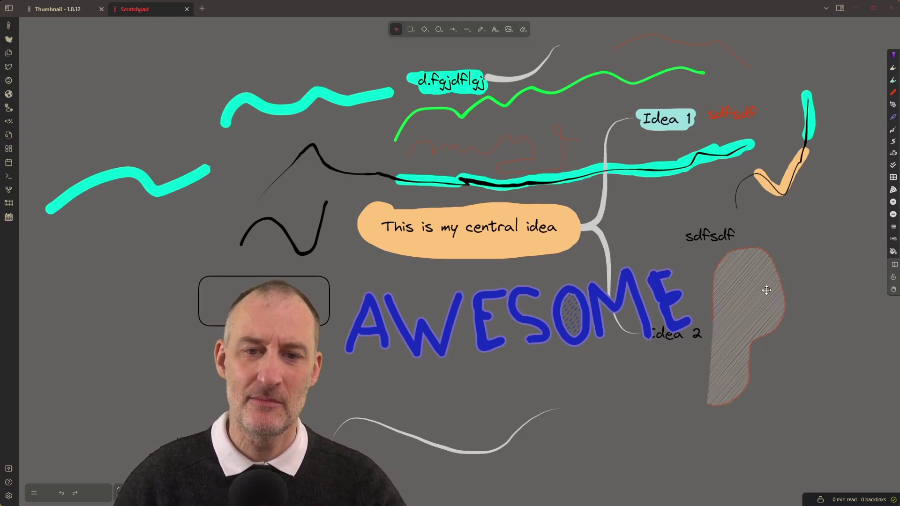
Step: Unpin the script for setting the background color of an unclosed line object
click(892, 252)
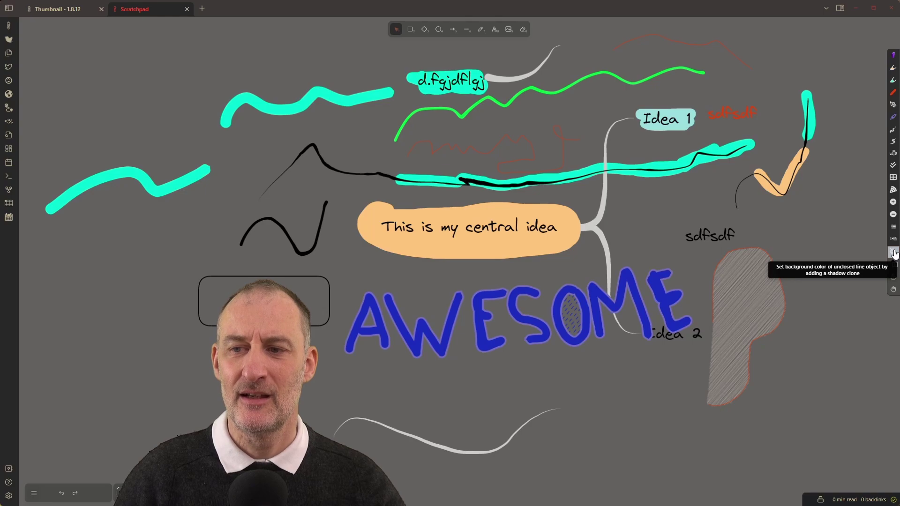
right_click(893, 253)
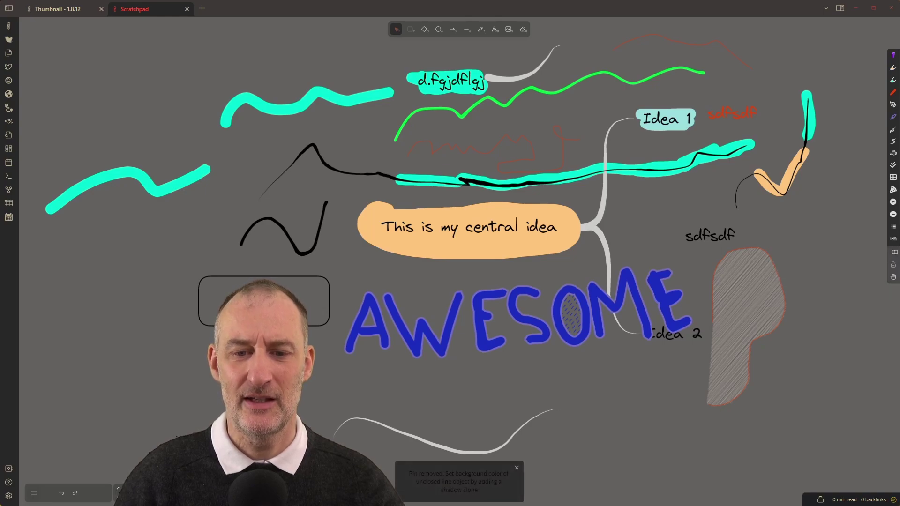
Step: Dismiss the pin notice and pan the canvas slightly down and right with the hand tool
click(517, 469)
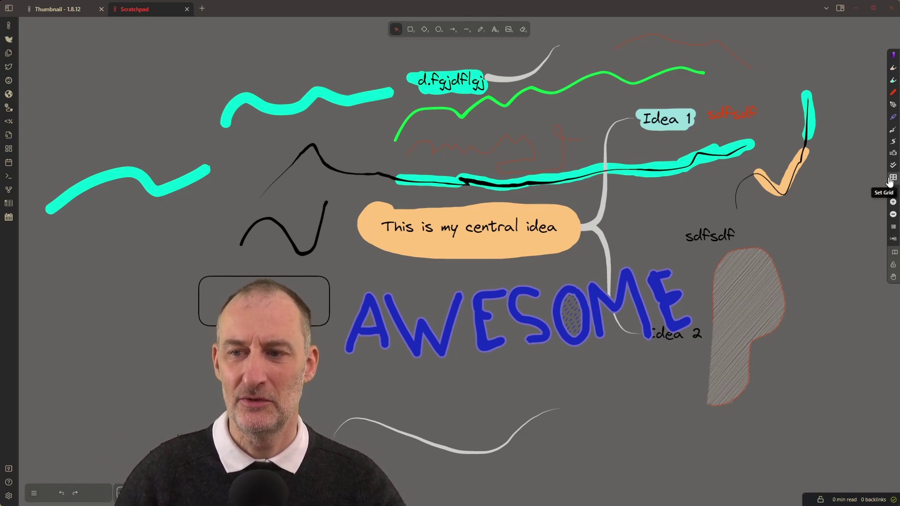
click(892, 278)
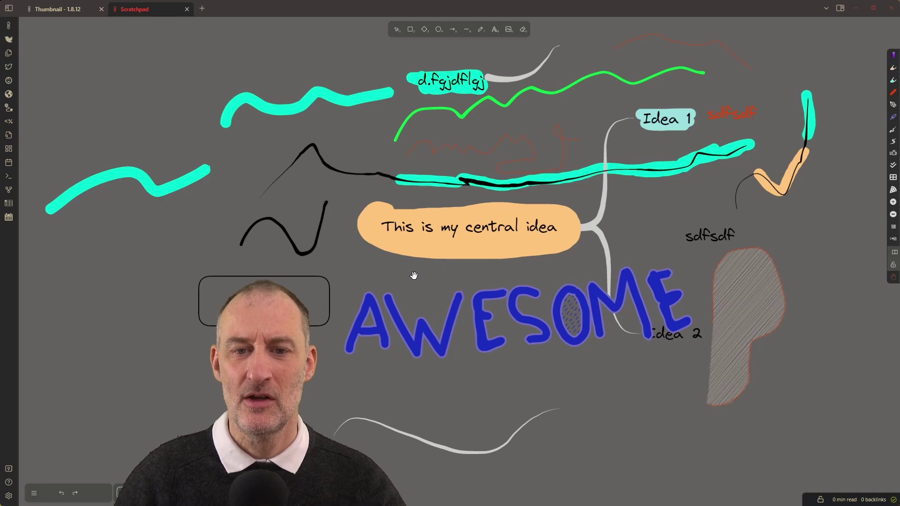
drag(415, 274, 430, 308)
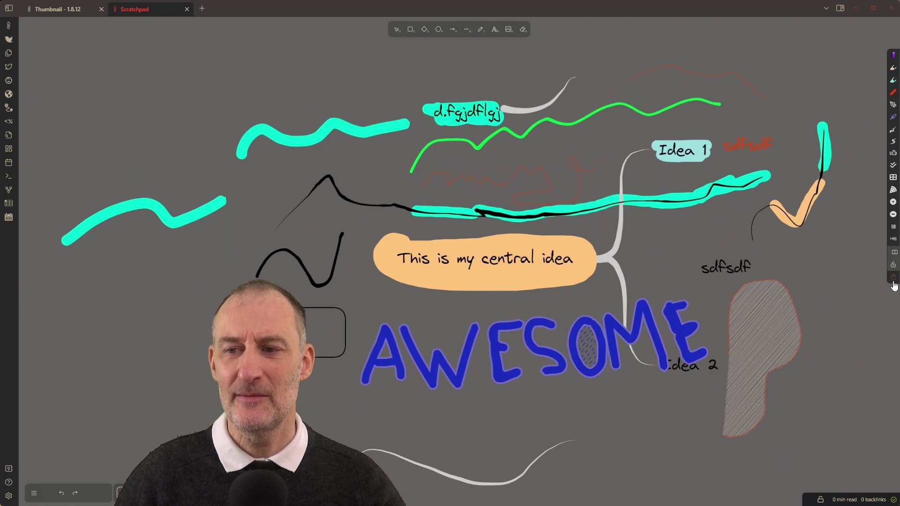
Step: Alternate between the freehand pen and the hand tool, drawing a short thin red stroke above the green line and collapsing the color palette
click(480, 31)
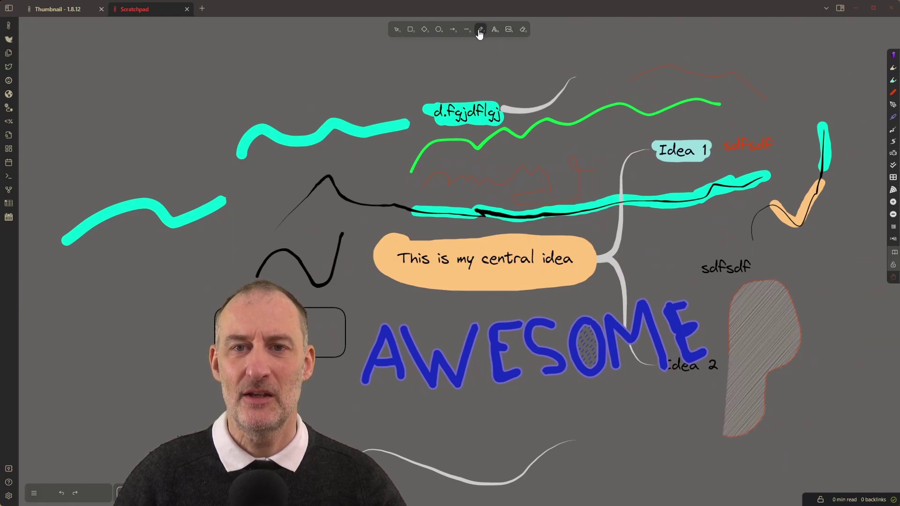
click(478, 31)
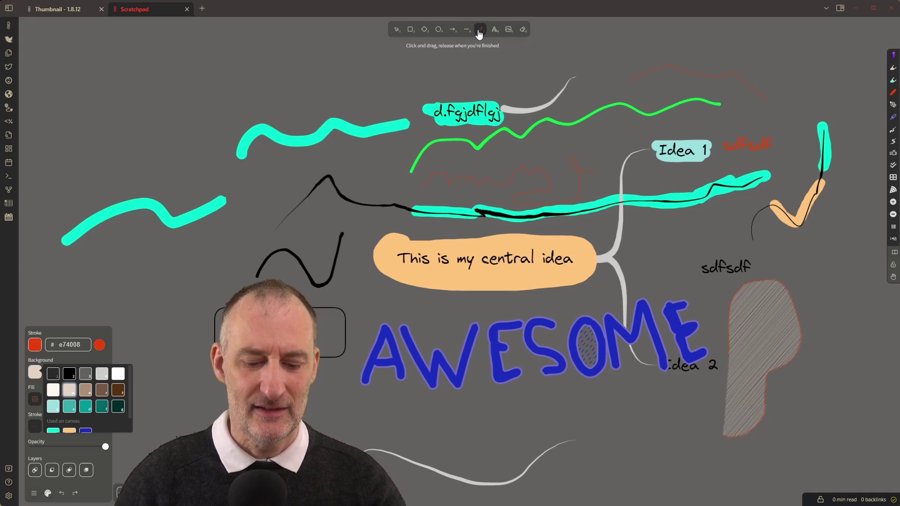
key(h)
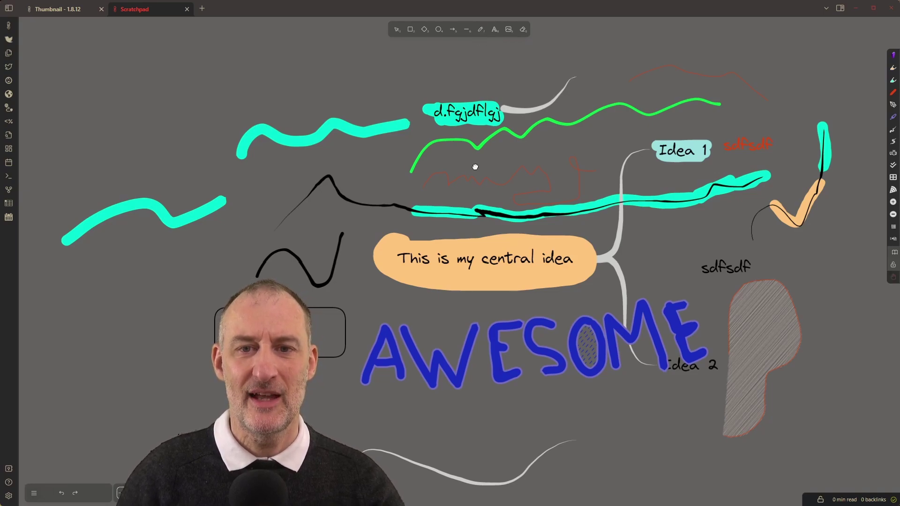
mouse_move(474, 162)
mouse_down()
mouse_move(586, 145)
mouse_move(386, 142)
mouse_move(532, 191)
mouse_move(417, 157)
mouse_up()
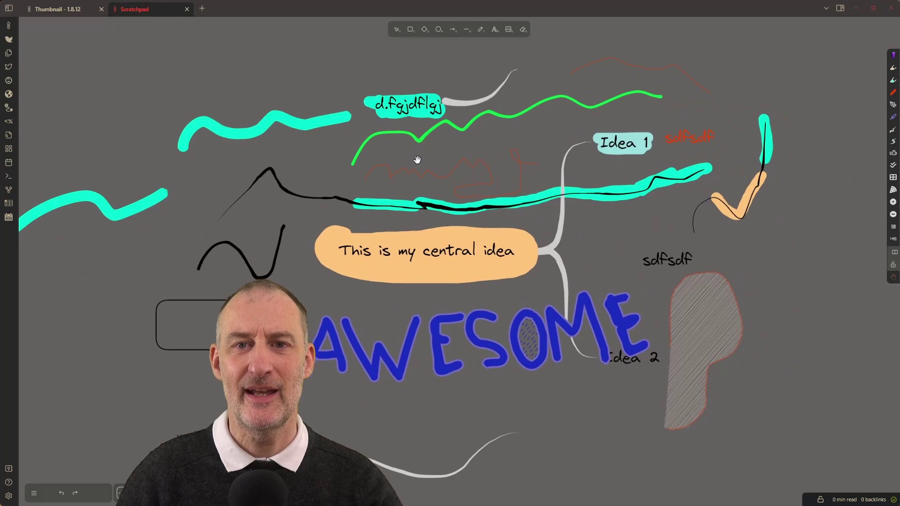
key(p)
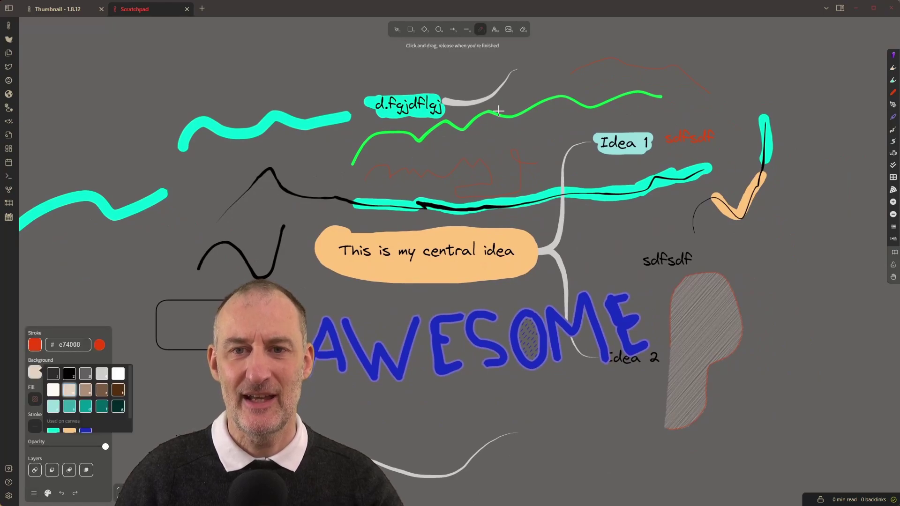
key(Escape)
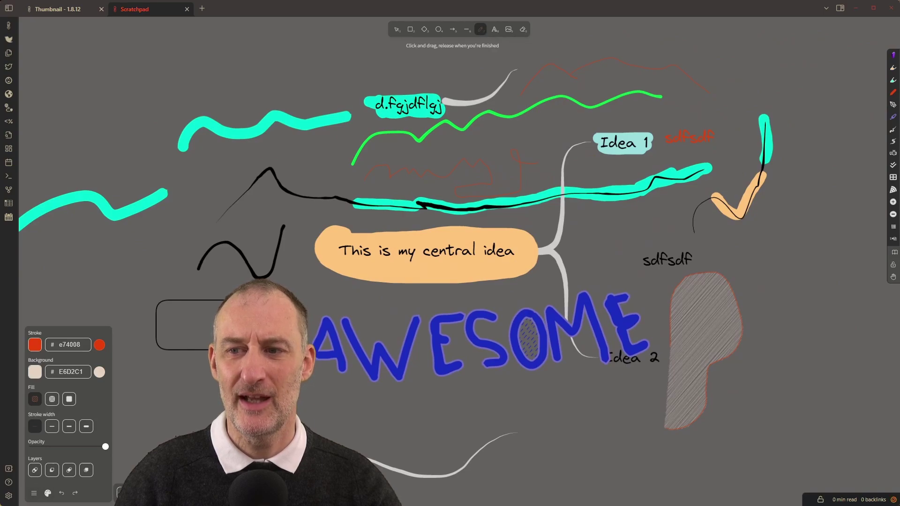
Step: Draw a thin red S-shaped freehand curve in the empty area left of the light gray curve
key(h)
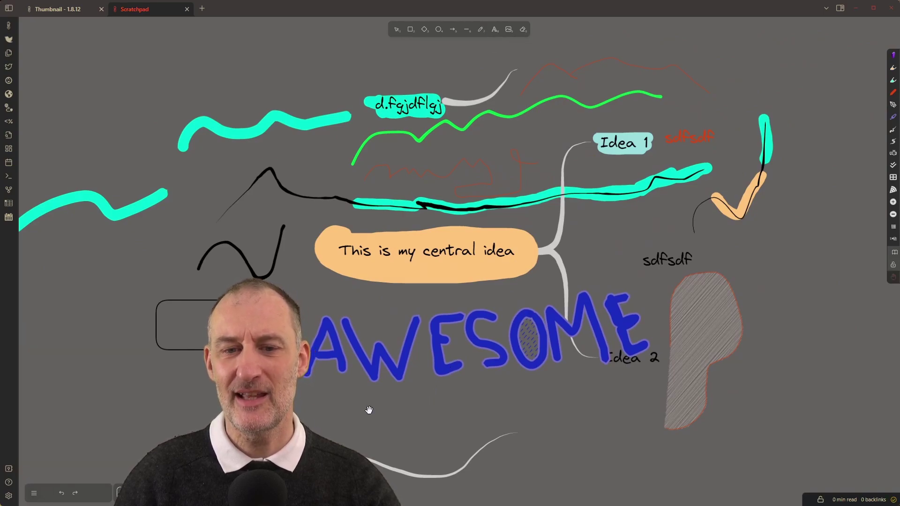
drag(370, 409, 640, 233)
key(p)
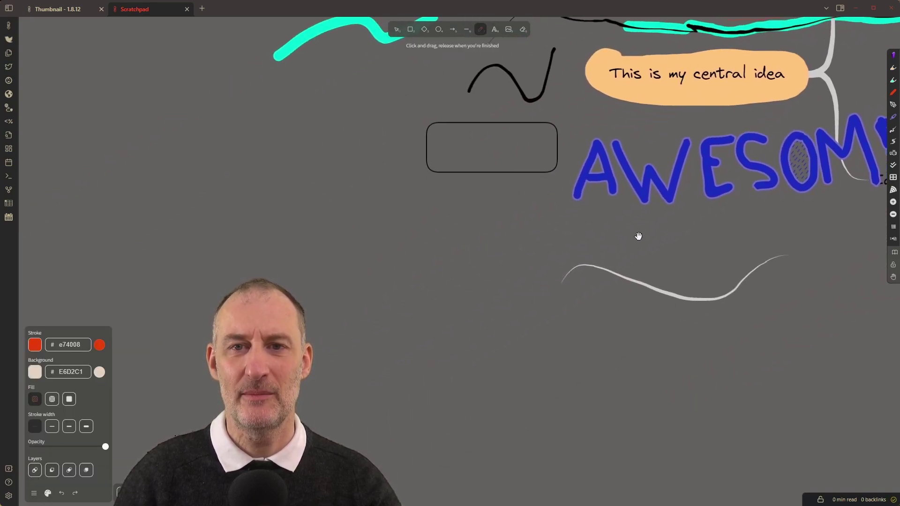
drag(523, 312, 530, 298)
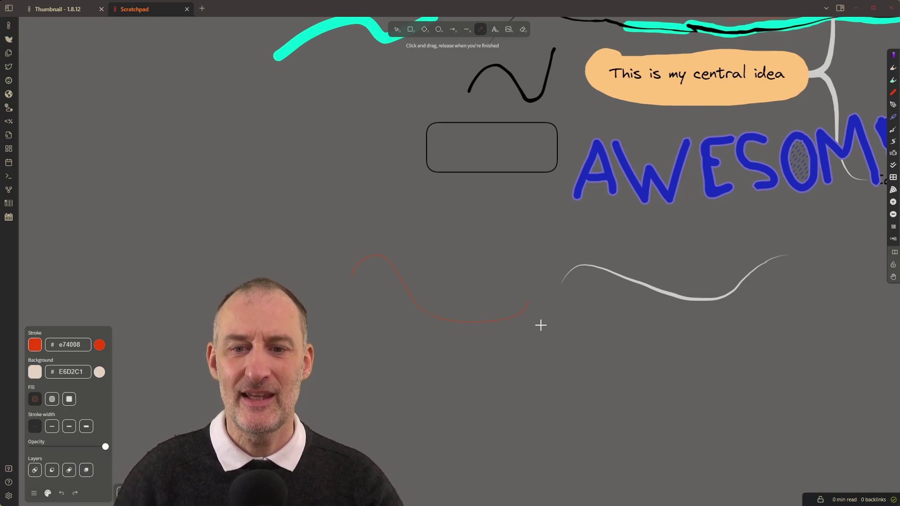
Step: Erase the red S-shaped curve, the light gray curve and the rounded rectangle
key(e)
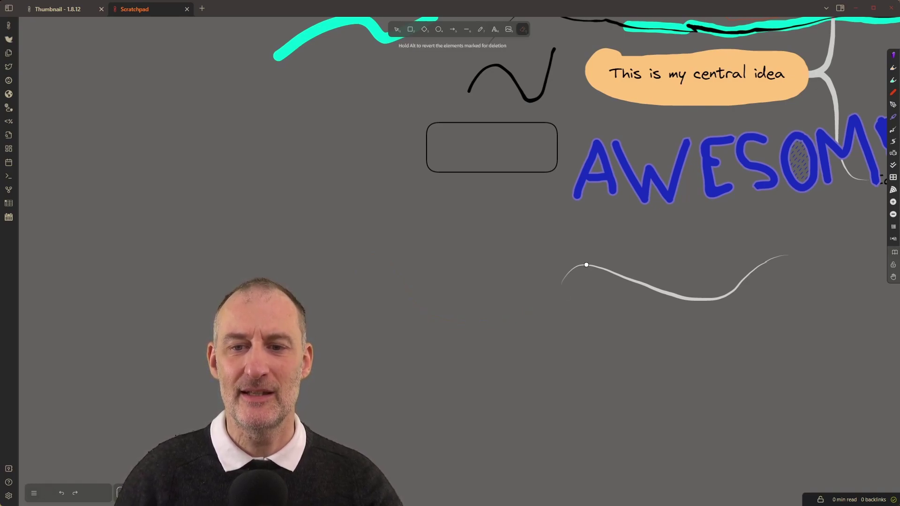
drag(587, 265, 601, 205)
click(516, 171)
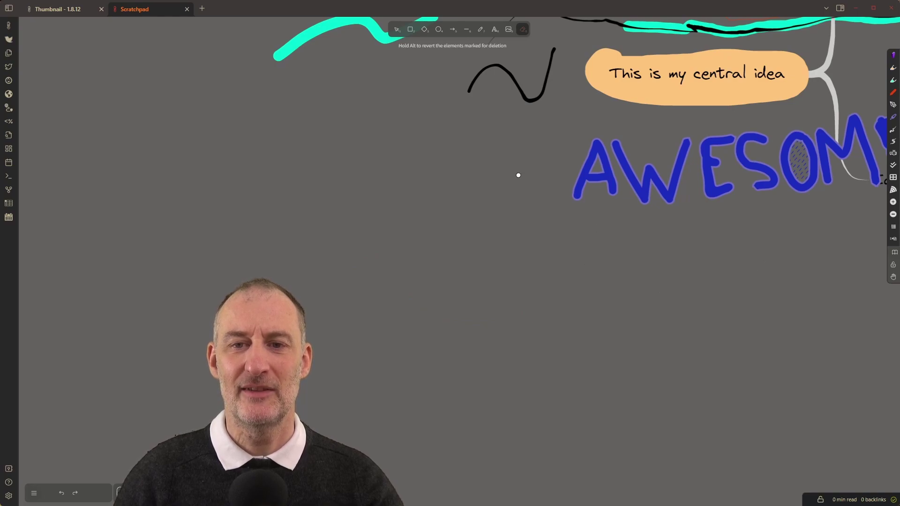
Step: Draw a thin red stepped freehand line left of "AWESOME" and return to the selection tool with the whole drawing in view
key(p)
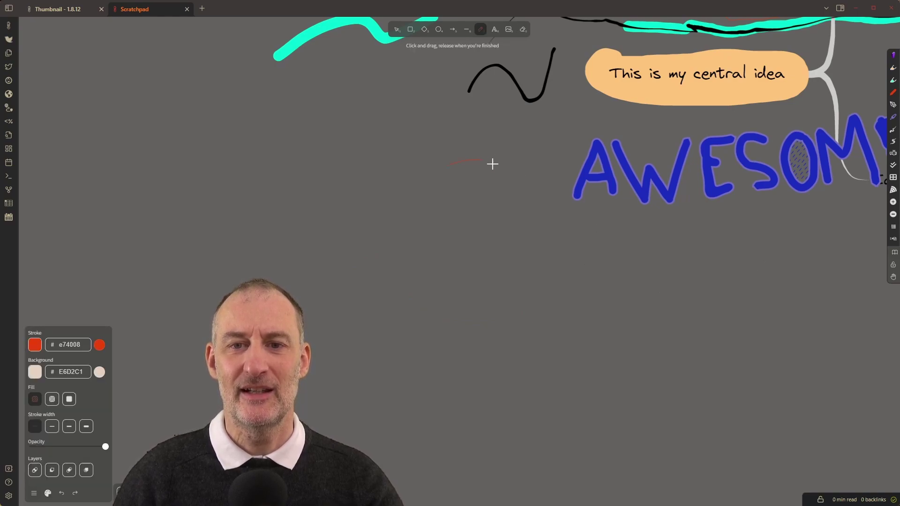
drag(492, 163, 569, 239)
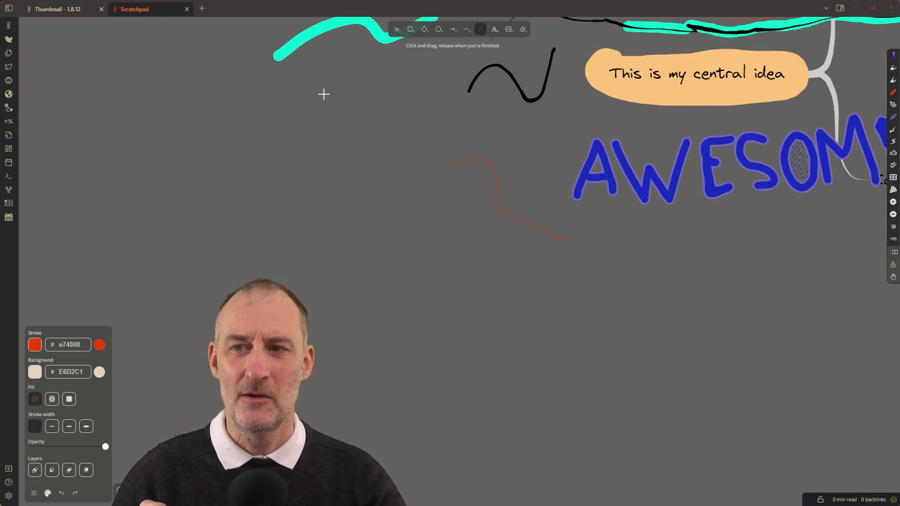
click(396, 30)
key(shift+1)
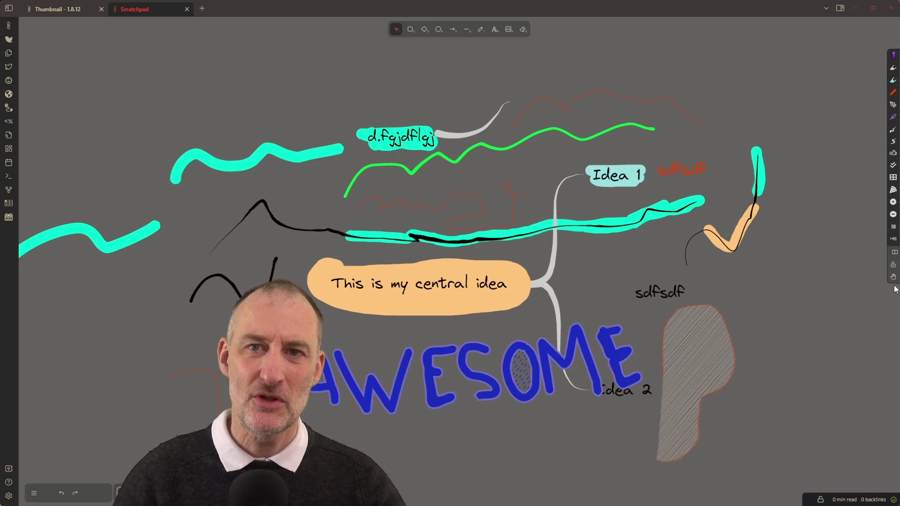
Step: Turn tray-mode off to show the rectangle tool's properties in the standard layout, and turn tray-mode back on
click(34, 493)
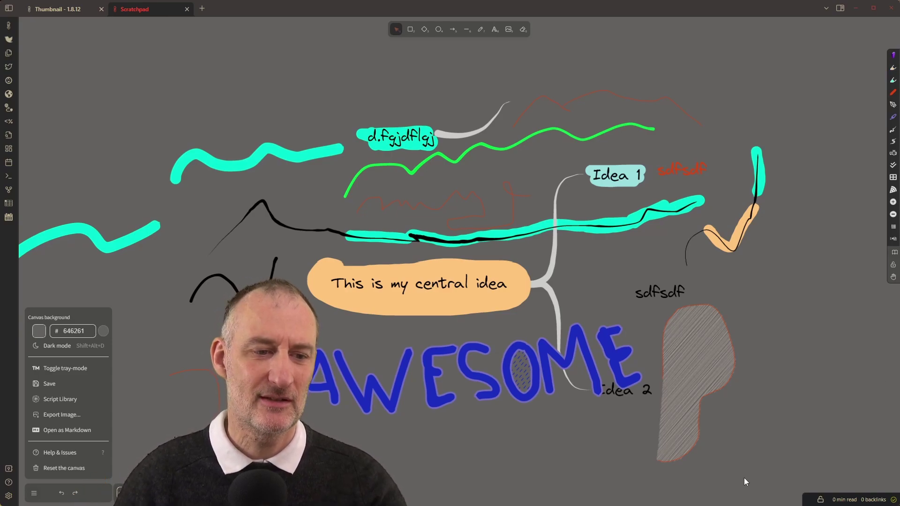
click(73, 369)
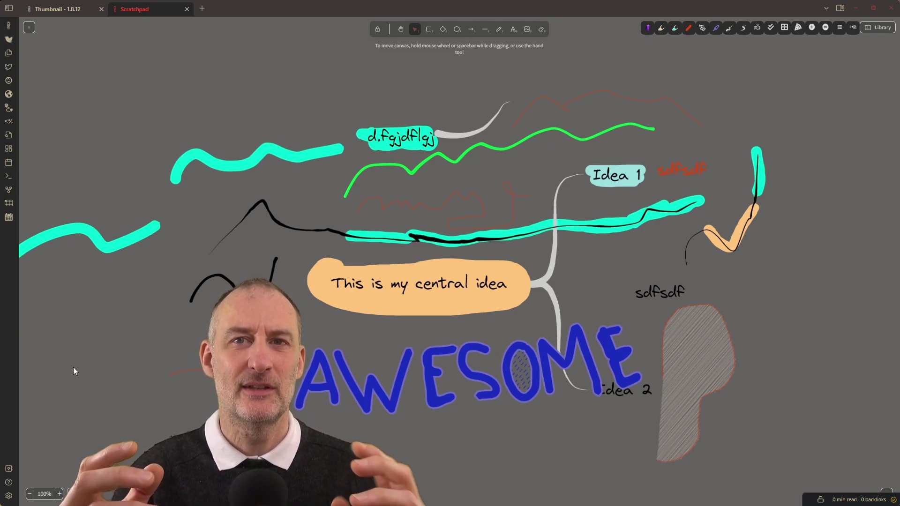
click(428, 29)
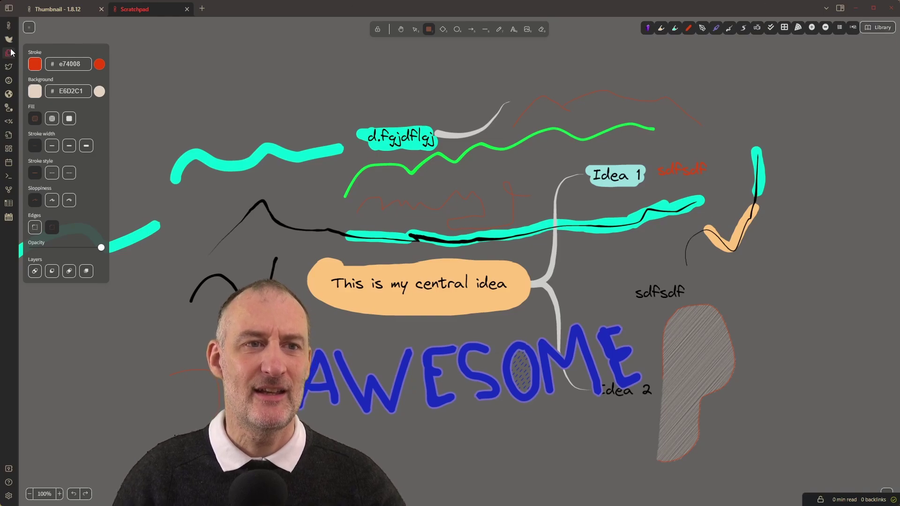
click(32, 29)
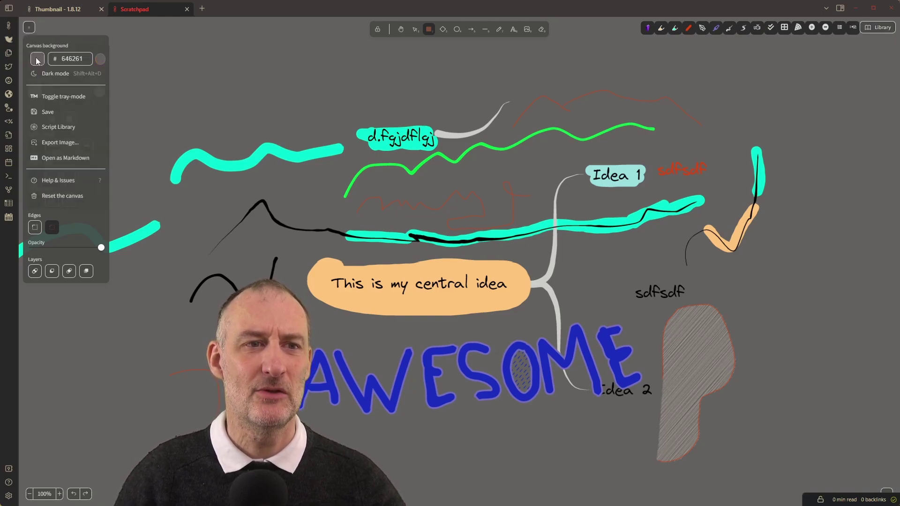
click(63, 97)
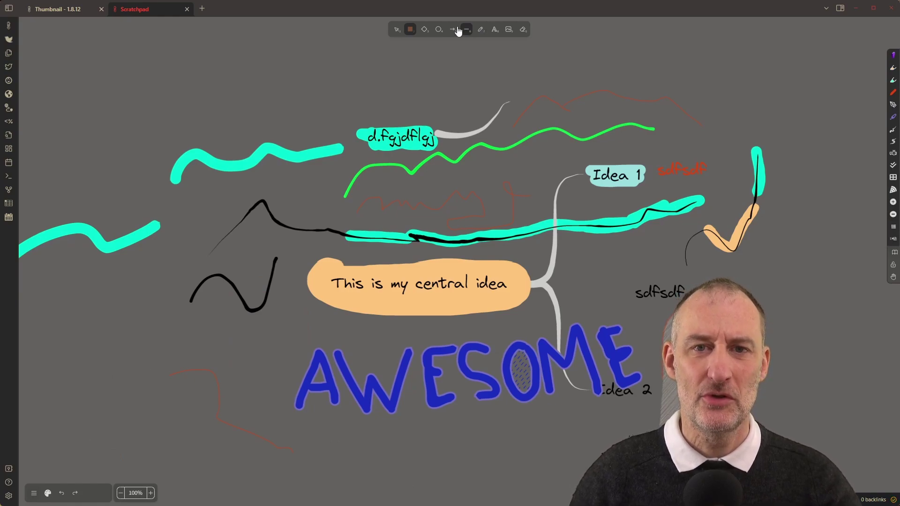
Step: Draw a diamond above the cyan wavy stroke and show its properties
click(424, 29)
drag(218, 57, 322, 123)
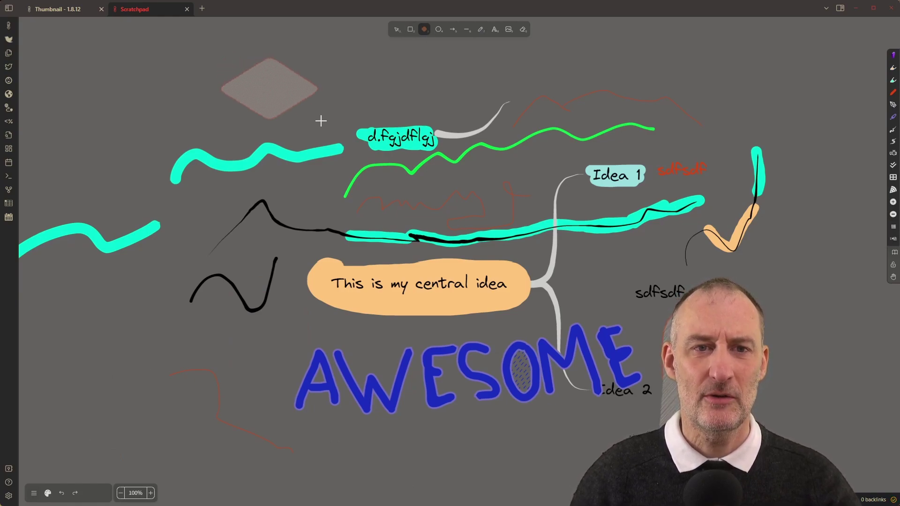
click(48, 493)
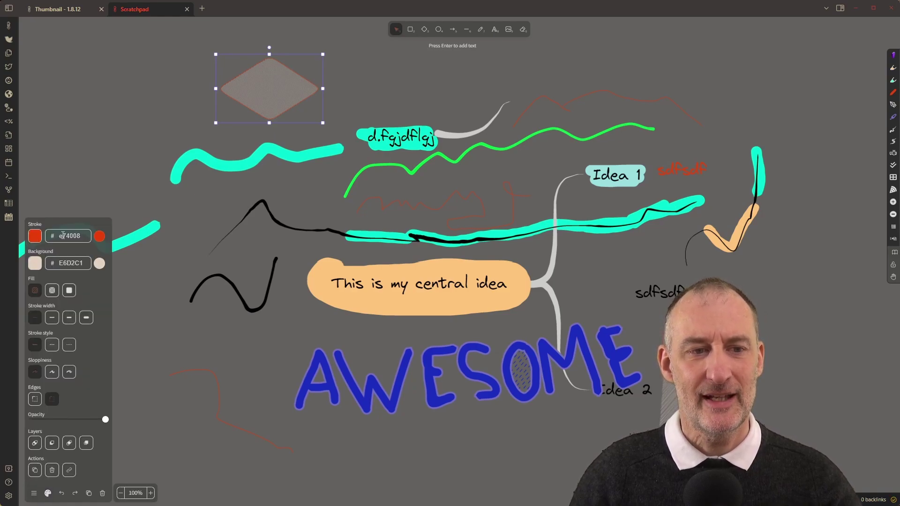
Step: Inspect the diamond's stroke color palette and its custom color picker
click(34, 241)
scroll(55, 271, up, 1)
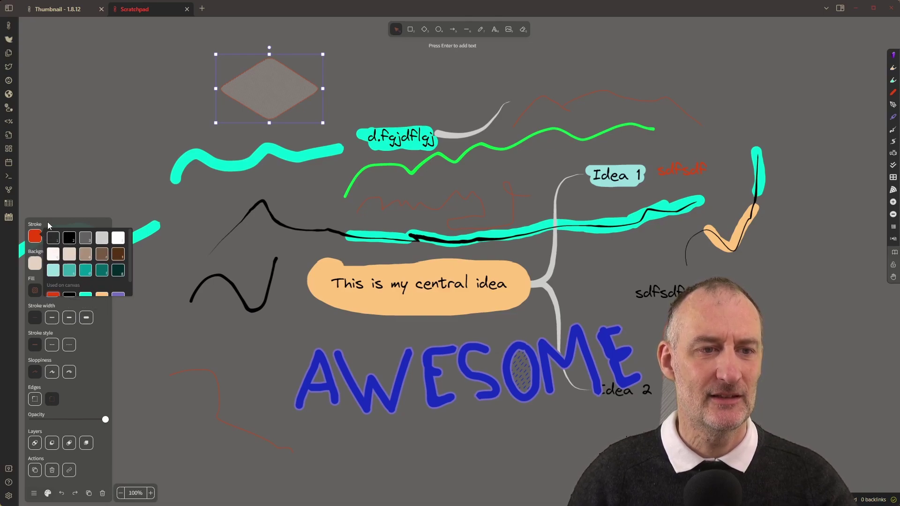
click(34, 237)
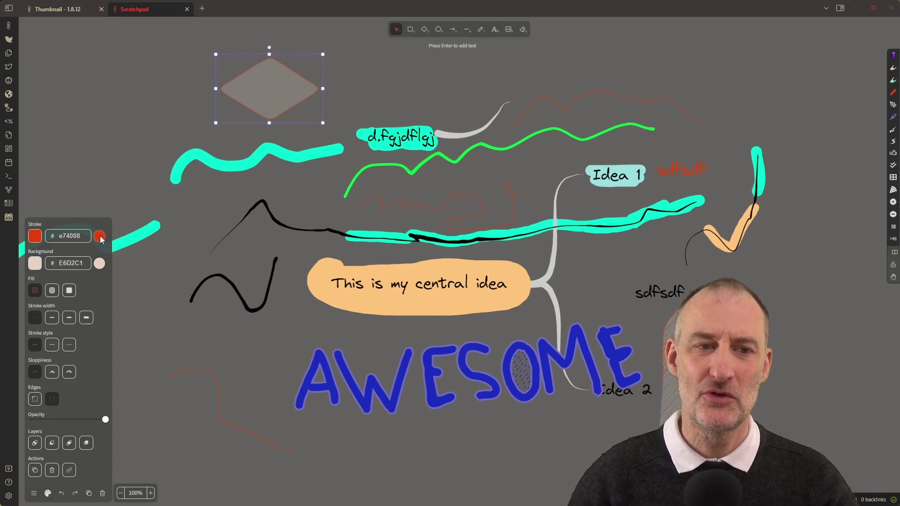
click(100, 236)
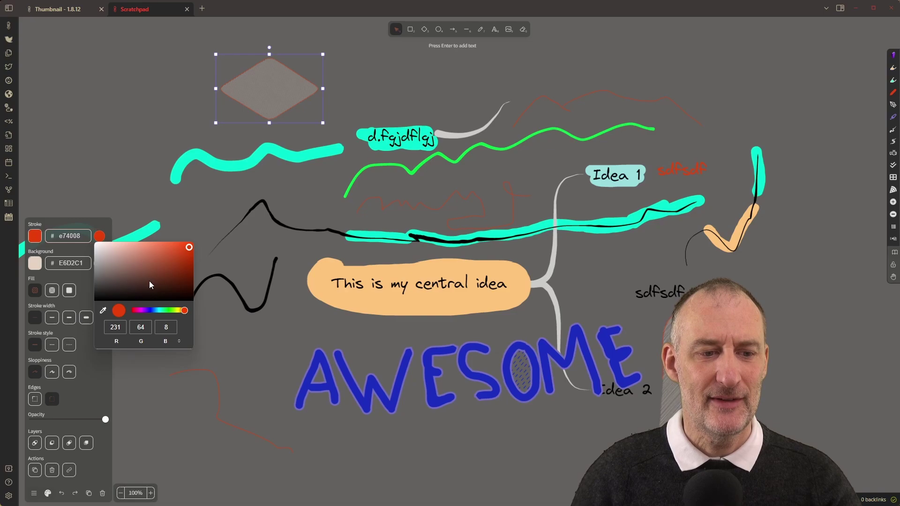
Step: Set the canvas background to the brownish color 917d73 with the custom color picker
click(34, 492)
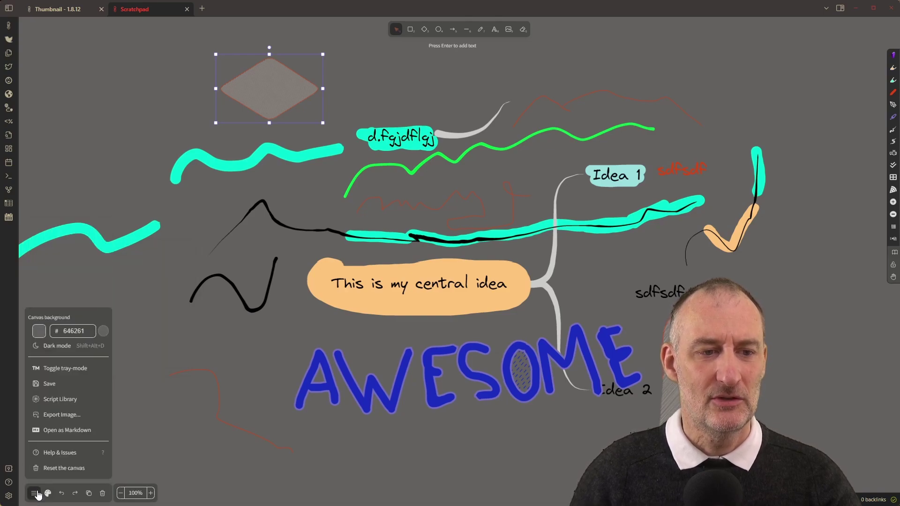
click(102, 331)
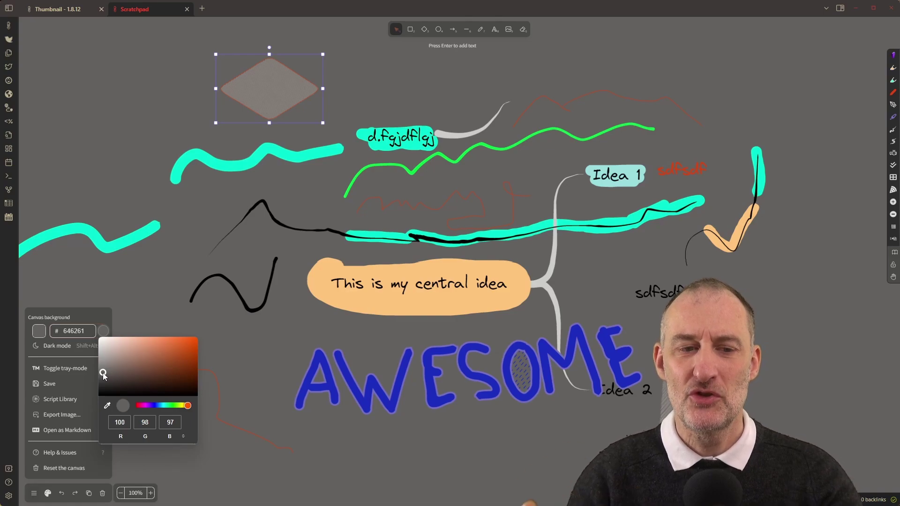
drag(103, 374, 120, 363)
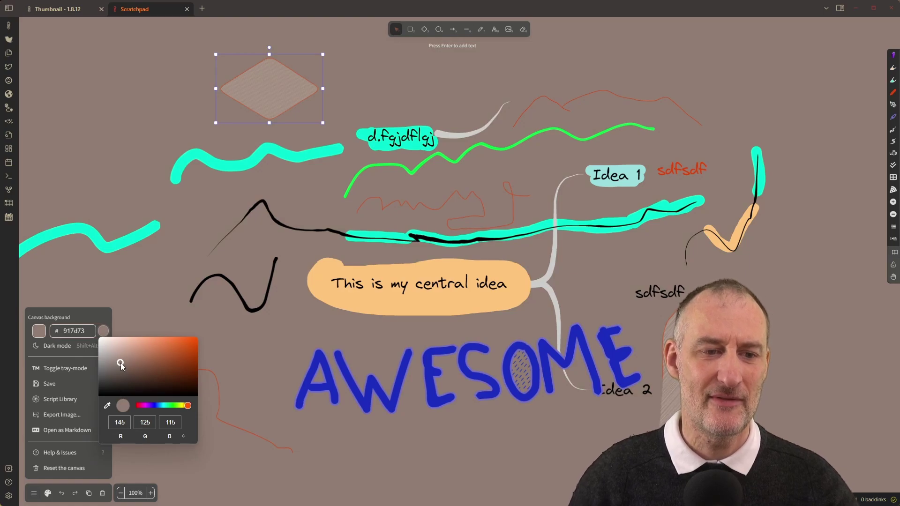
Step: Sample a dark gray from the screen with the eyedropper to set the canvas background to 484746, and close the picker
click(107, 406)
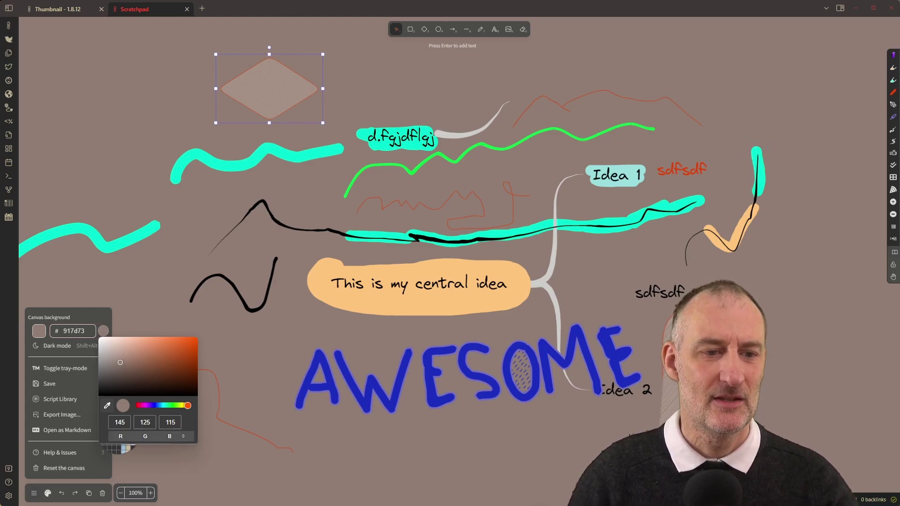
click(95, 396)
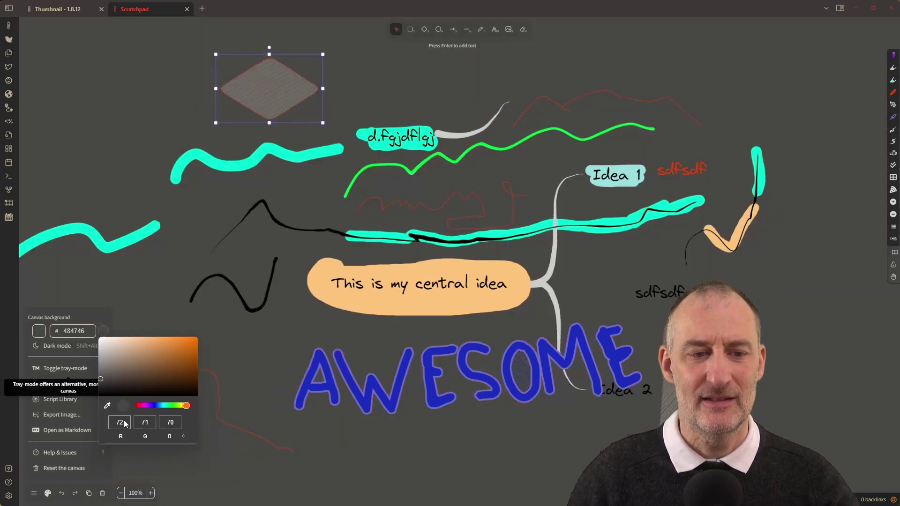
key(Escape)
key(Escape)
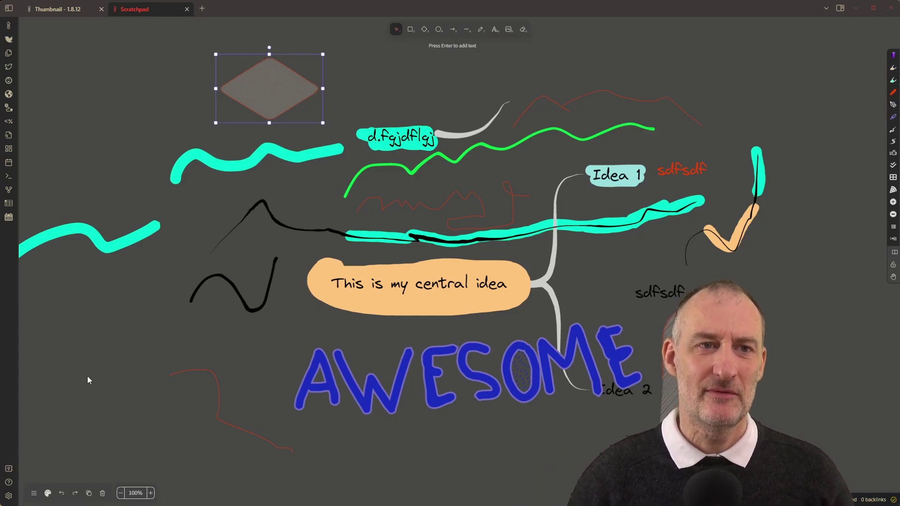
Step: Switch to the "Thumbnail - 1.8.12" drawing
click(49, 9)
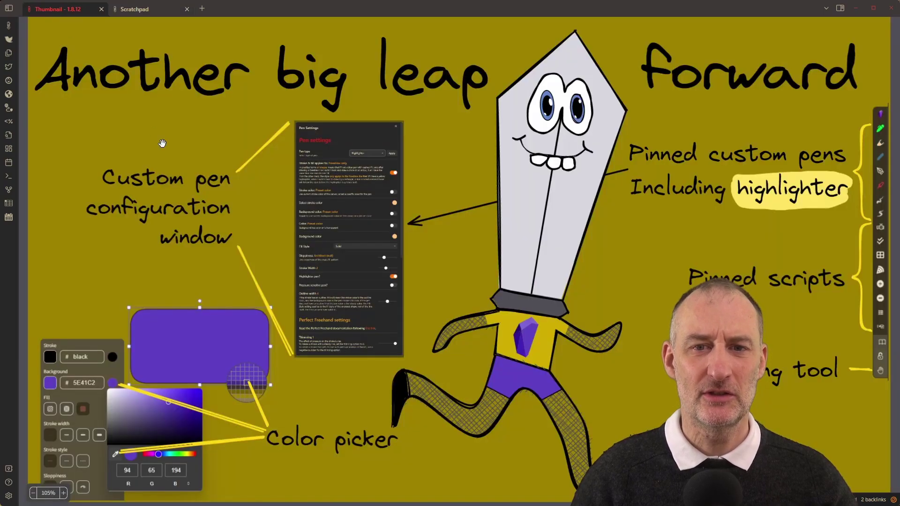